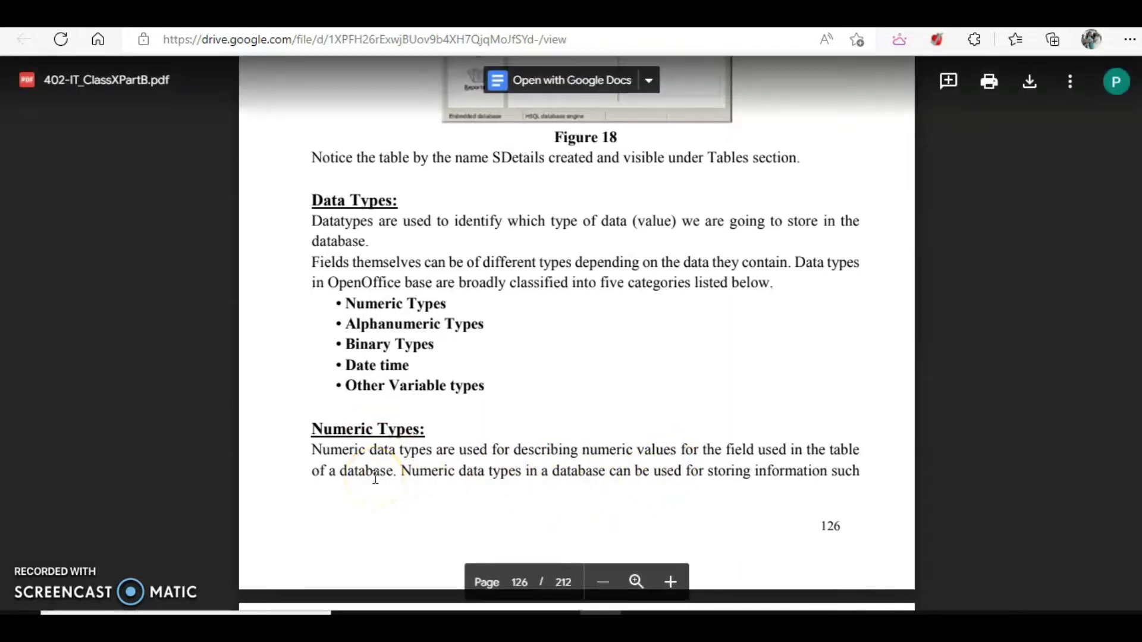
Examine the Numeric Types section of the PDF and its table of numeric data types.
scroll(375, 478, down, 5)
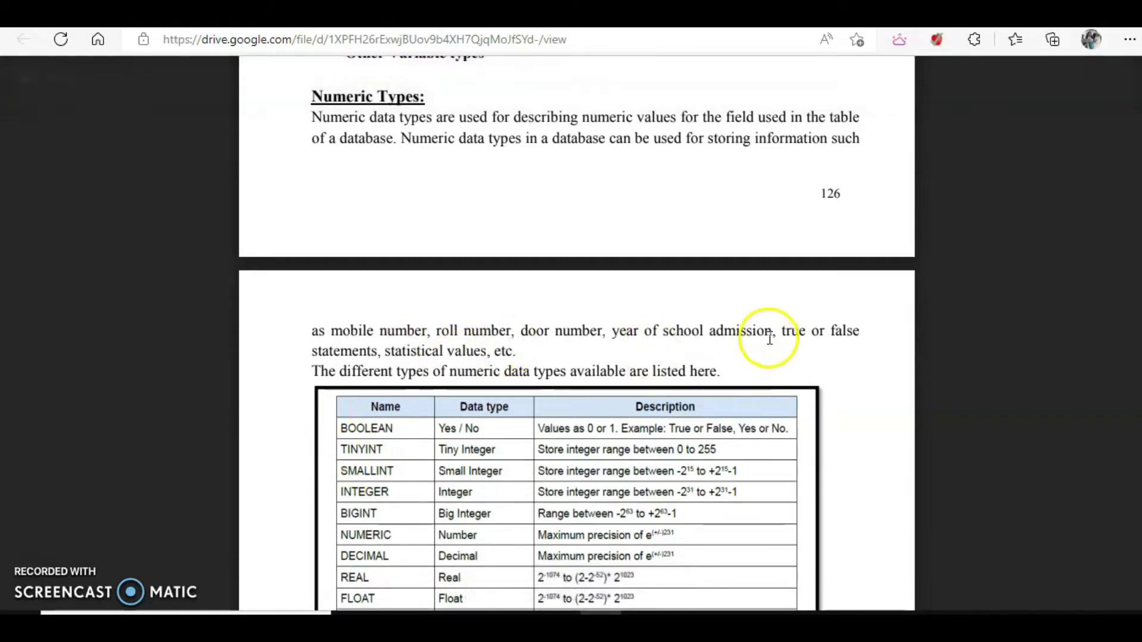
drag(781, 331, 846, 337)
drag(395, 426, 462, 427)
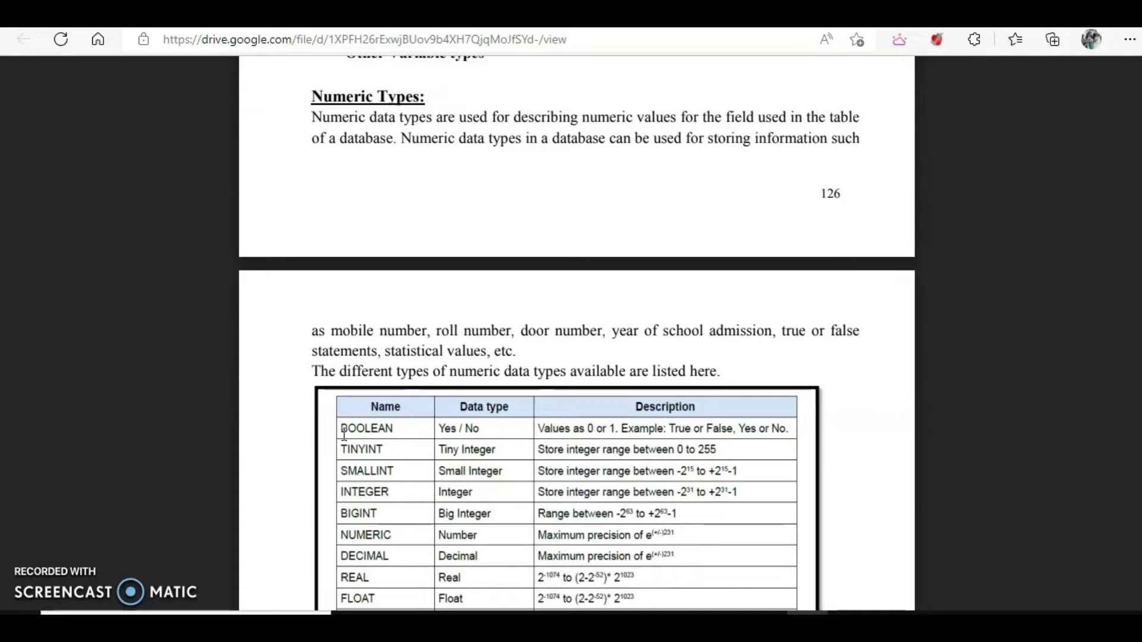
mouse_move(358, 433)
mouse_down()
mouse_move(416, 503)
mouse_move(410, 455)
mouse_move(687, 453)
mouse_move(670, 470)
mouse_move(773, 451)
mouse_up()
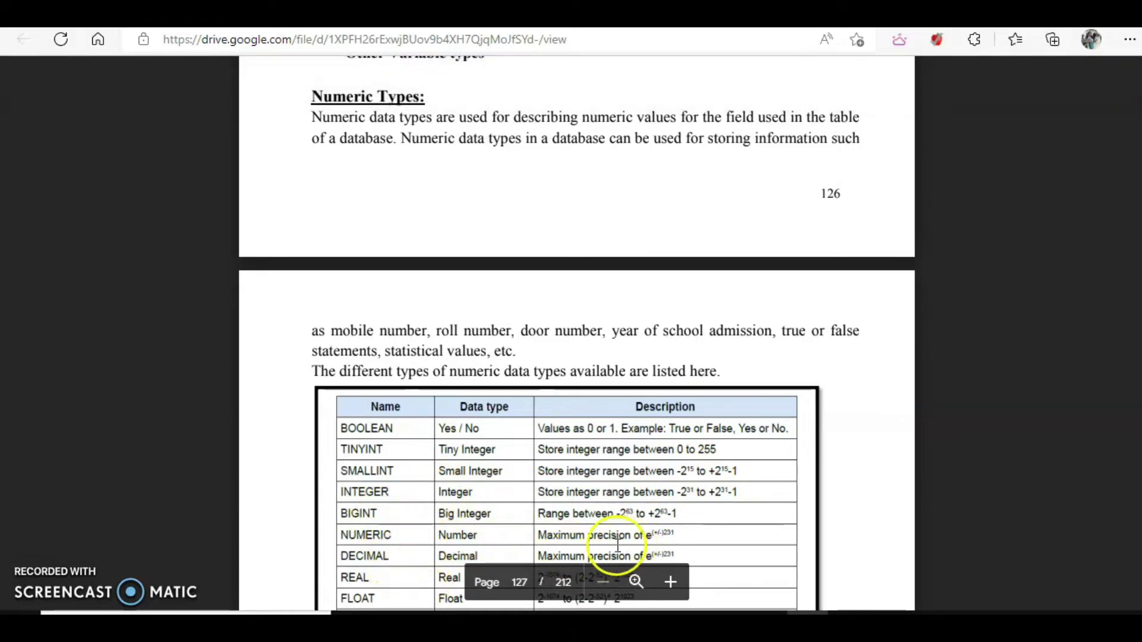
scroll(603, 545, down, 1)
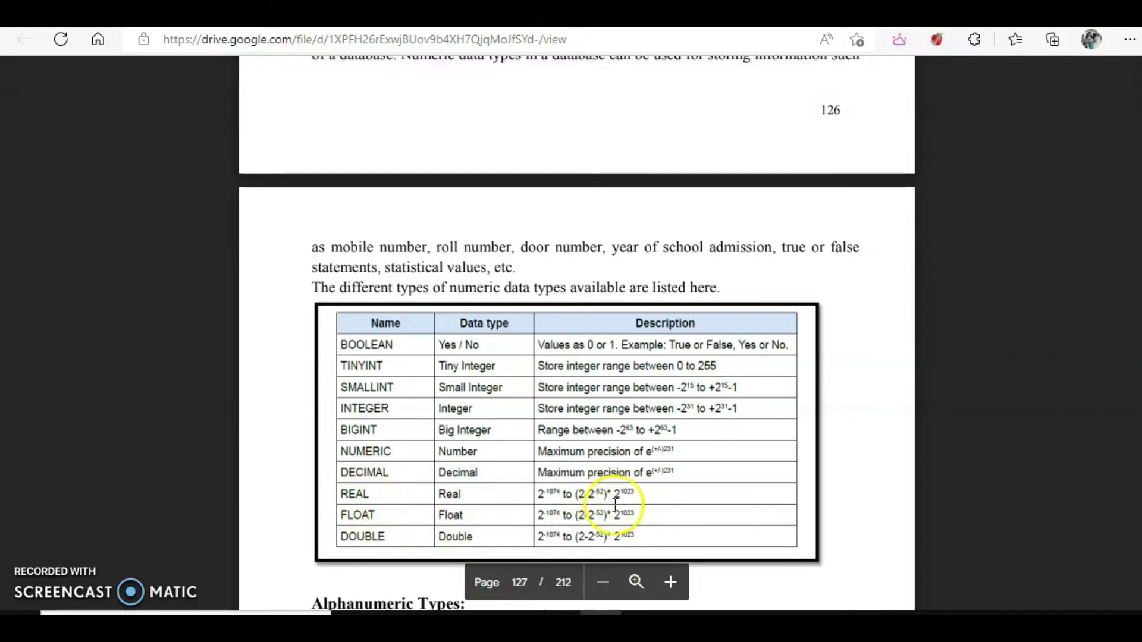
Examine the alphanumeric, binary, date time and other data type tables, as far as the list of sample records.
scroll(616, 506, down, 1)
scroll(616, 506, down, 5)
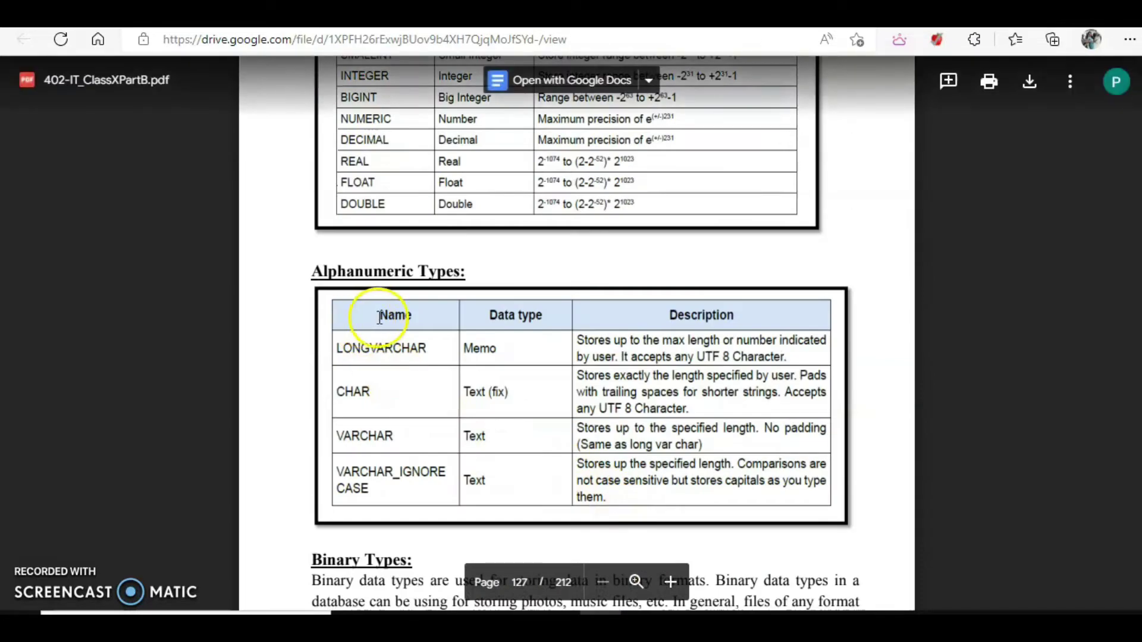
click(765, 535)
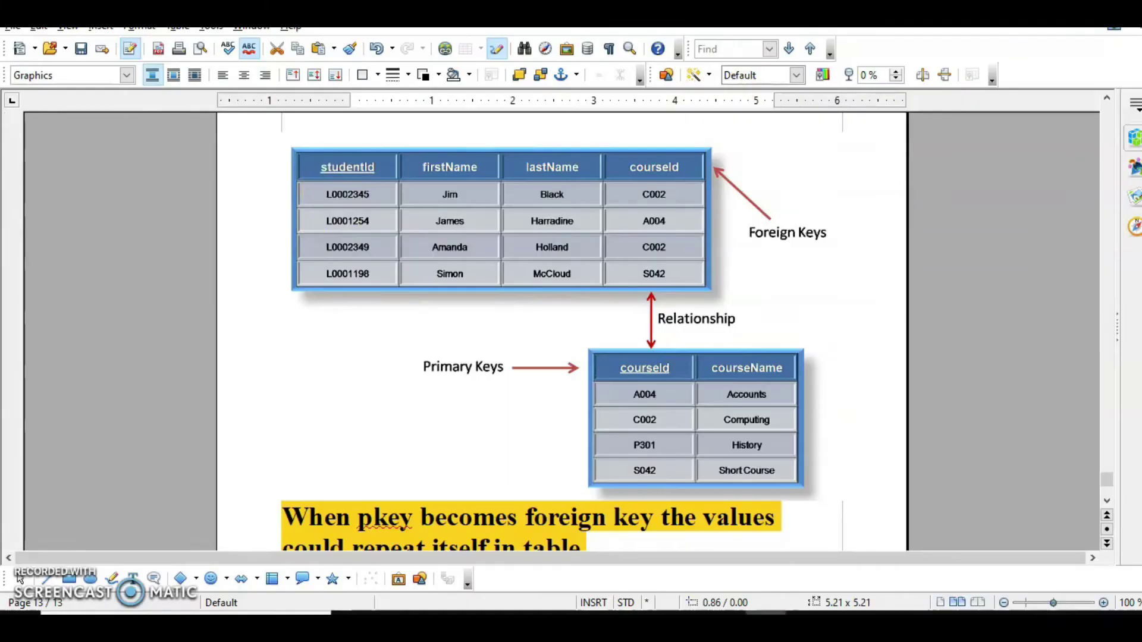
key(alt+Tab)
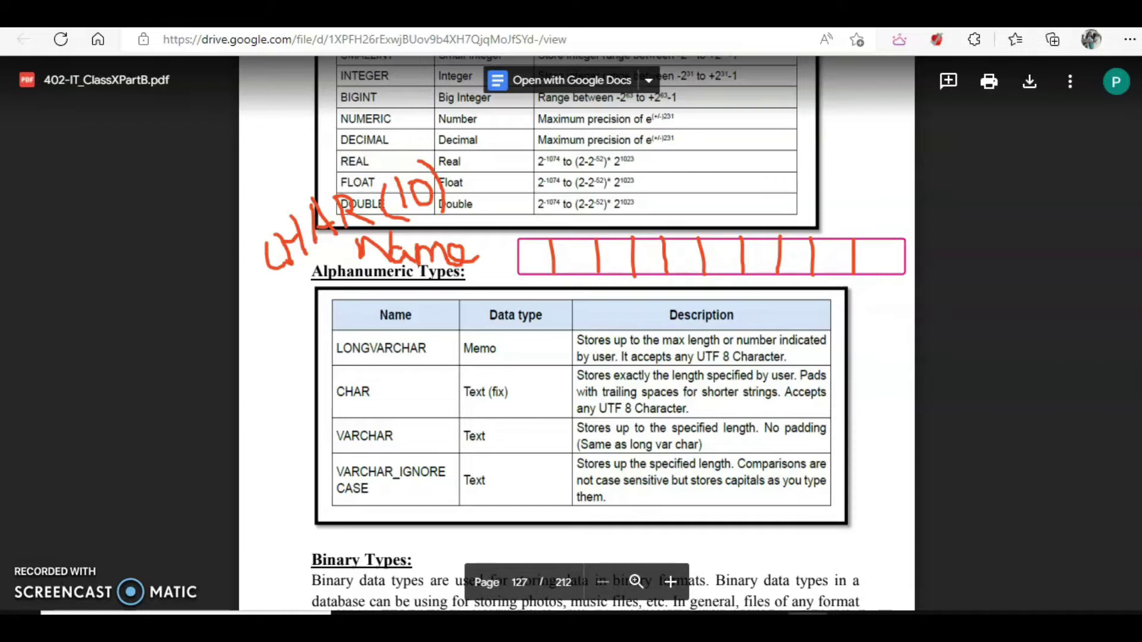
drag(530, 256, 684, 255)
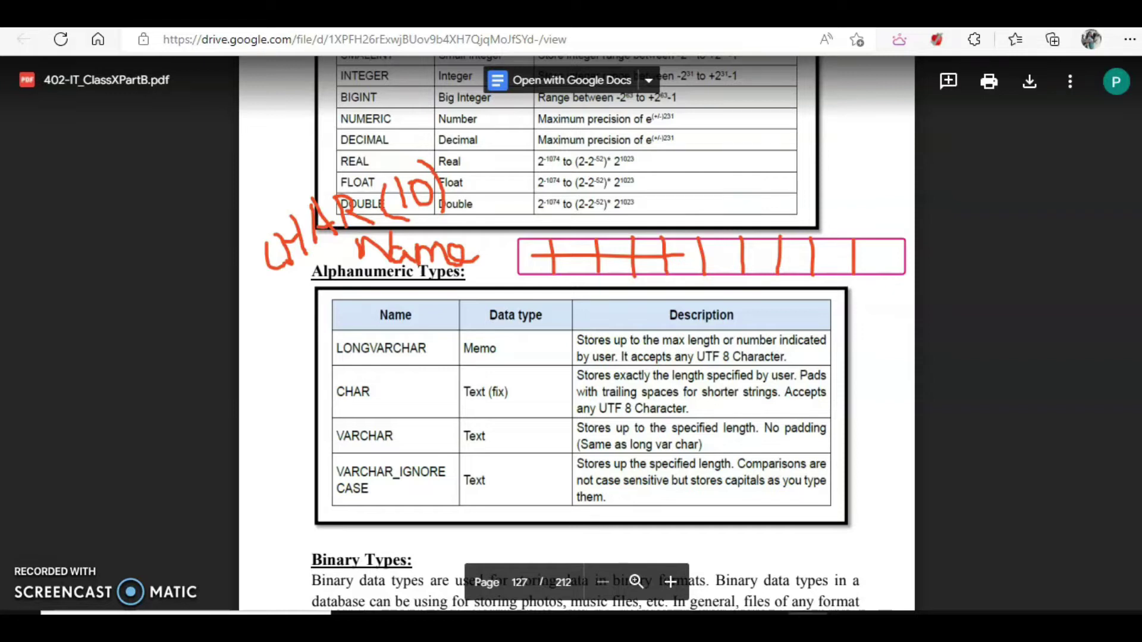
scroll(577, 333, down, 7)
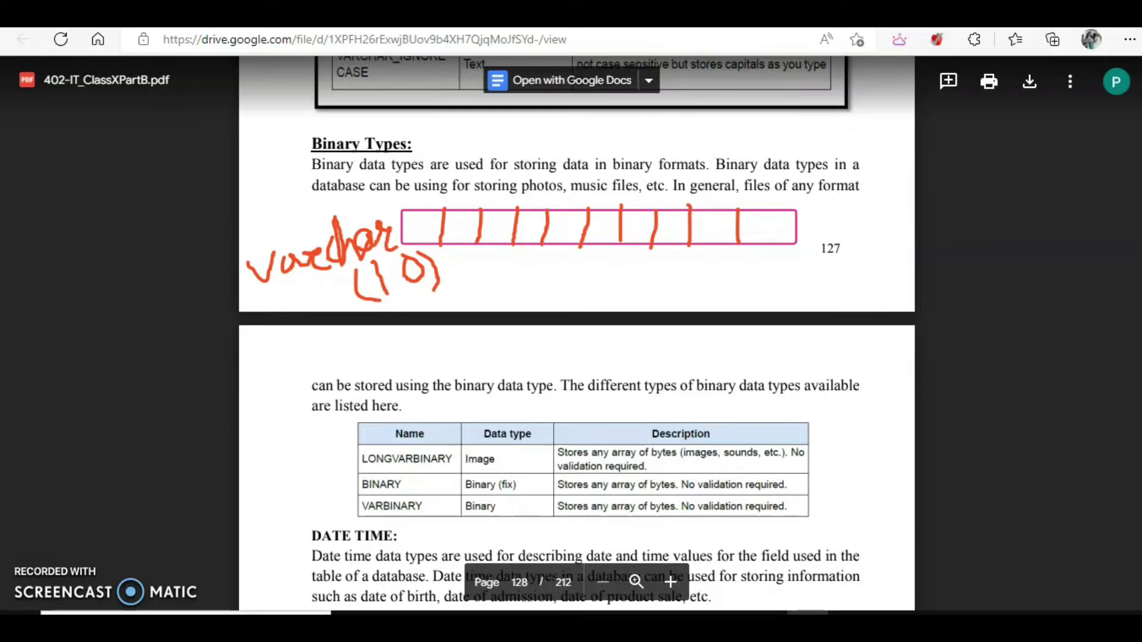
drag(423, 228, 587, 224)
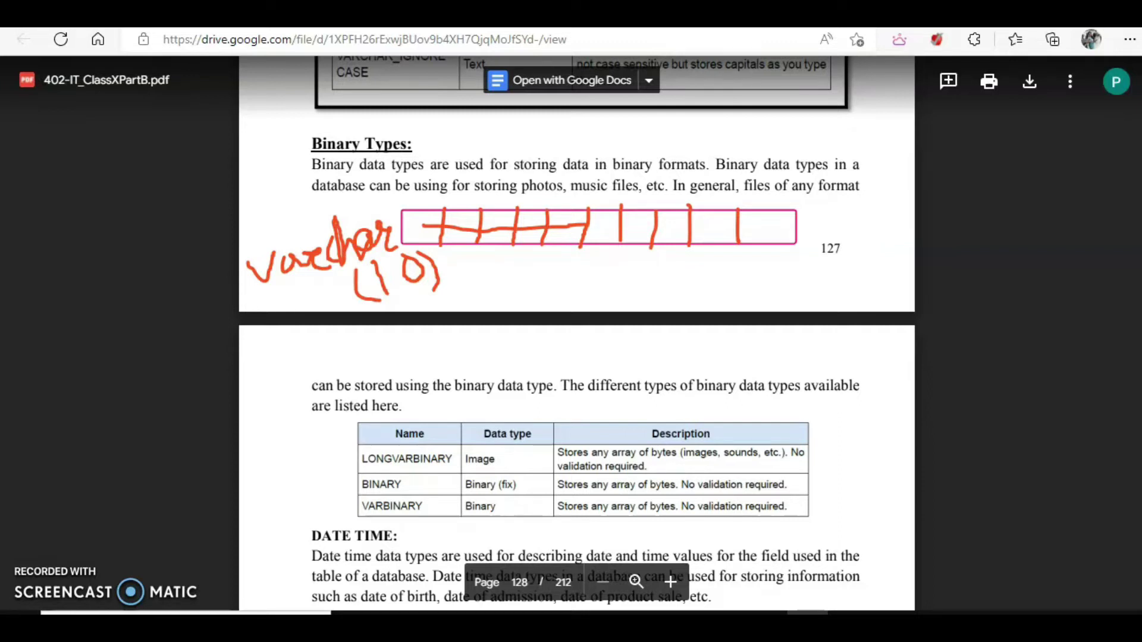
scroll(446, 198, down, 7)
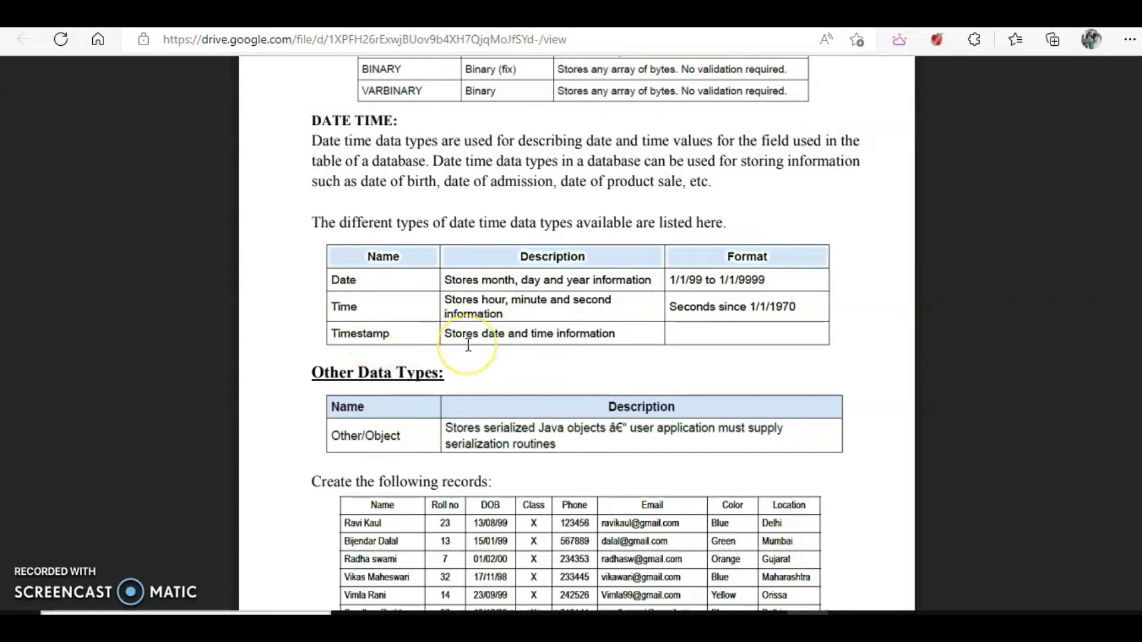
scroll(538, 339, down, 5)
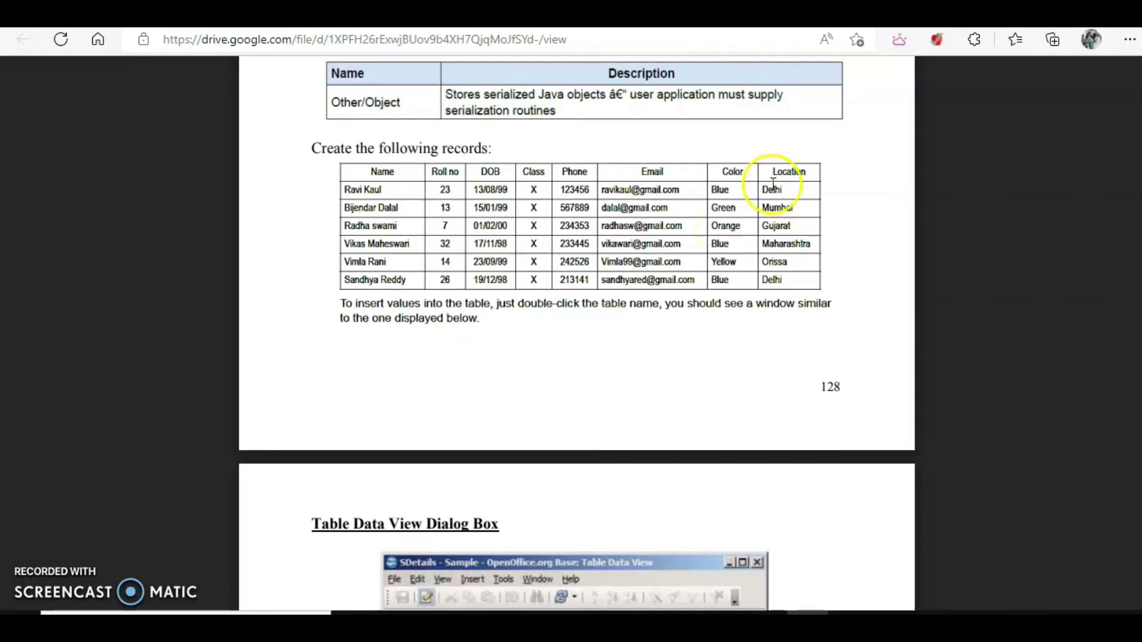
Switch to OpenOffice and finish the Database Wizard with registration enabled, saving the database as student in folder X.
key(alt+Tab)
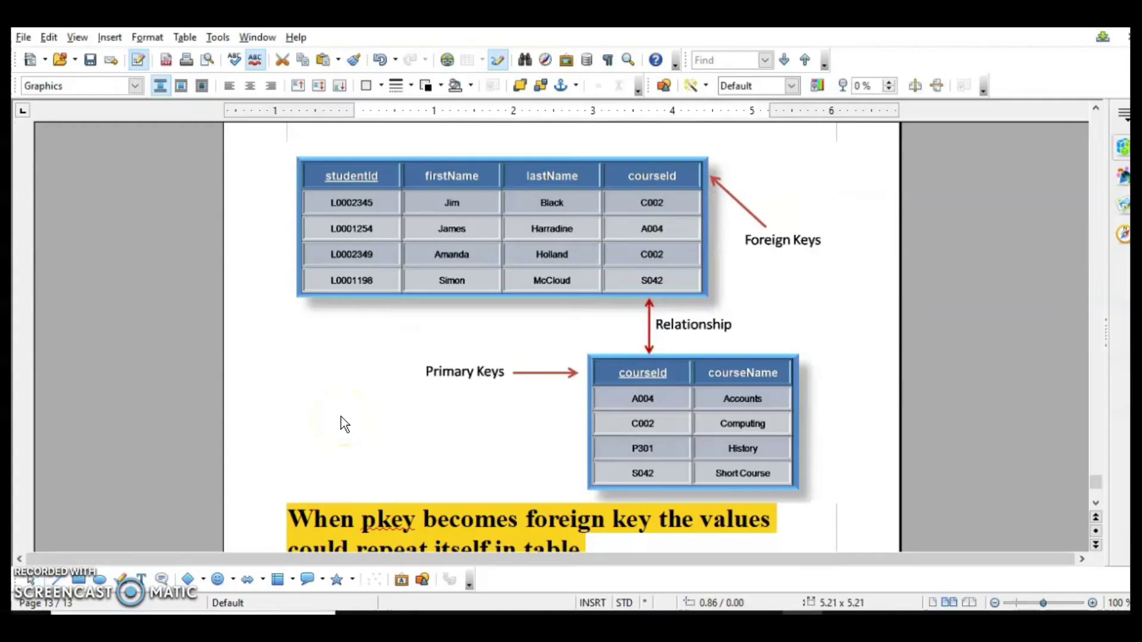
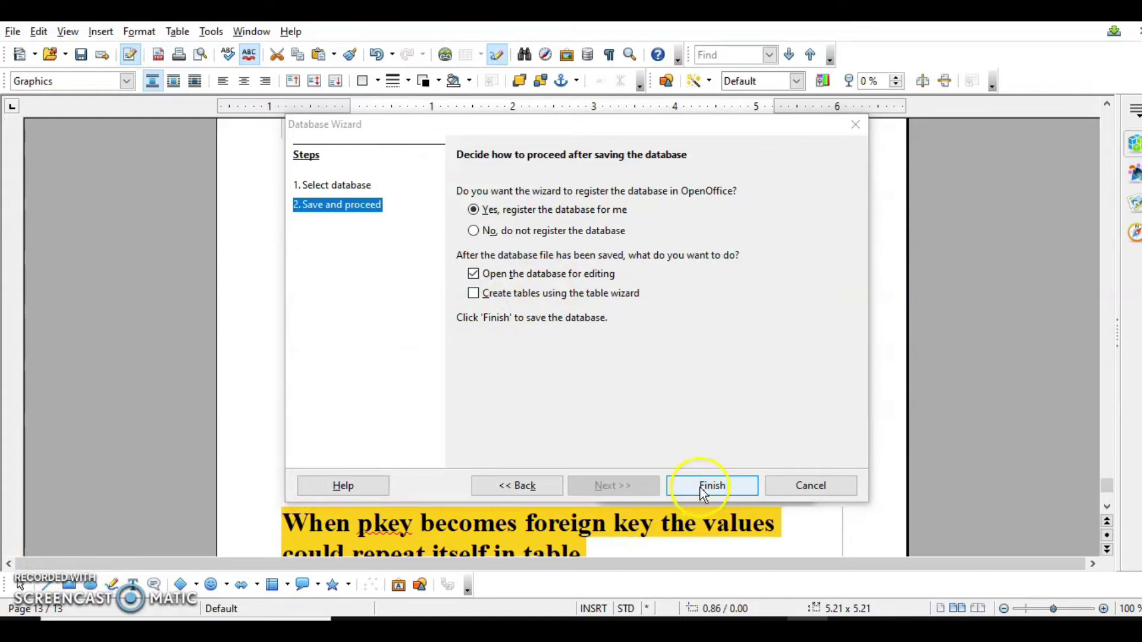
click(704, 489)
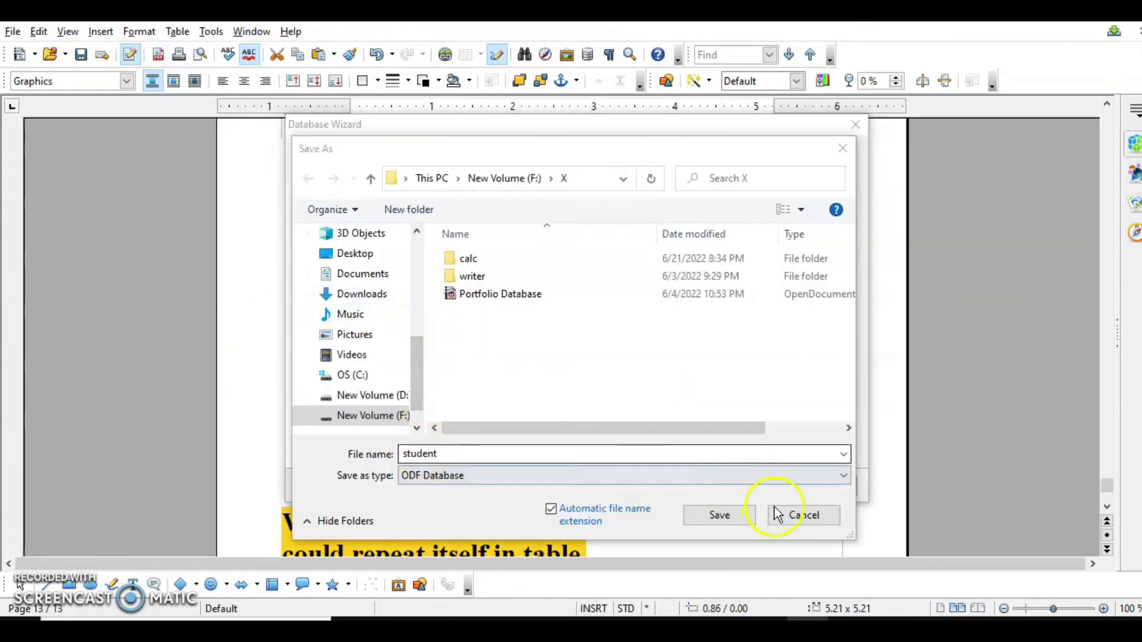
click(731, 515)
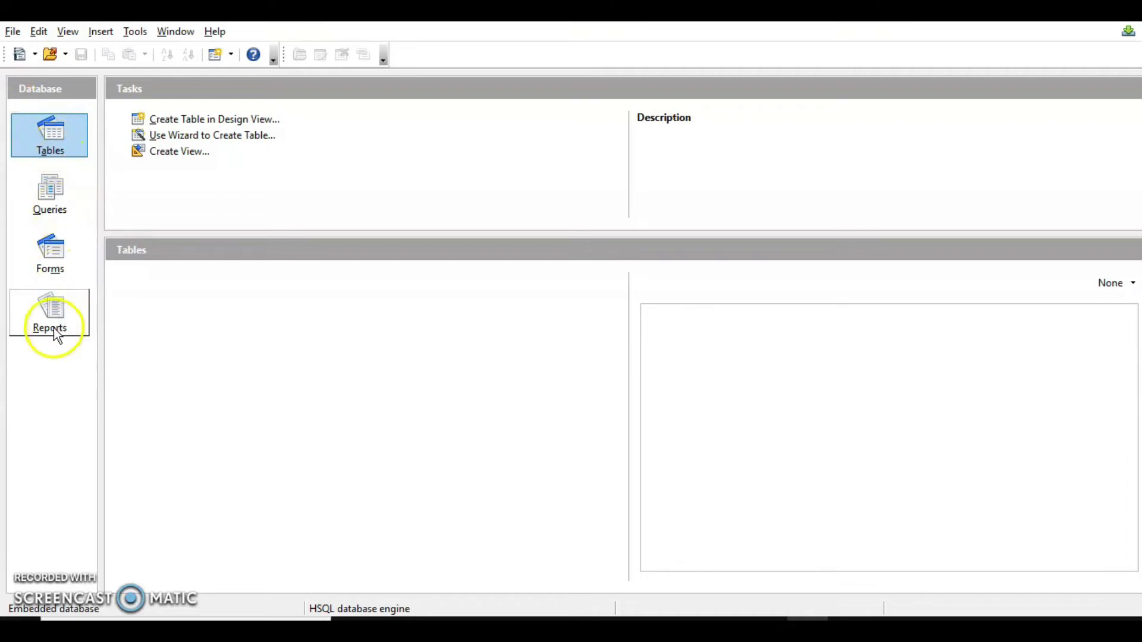
Start creating a table in the database with the Table Wizard.
mouse_move(149, 120)
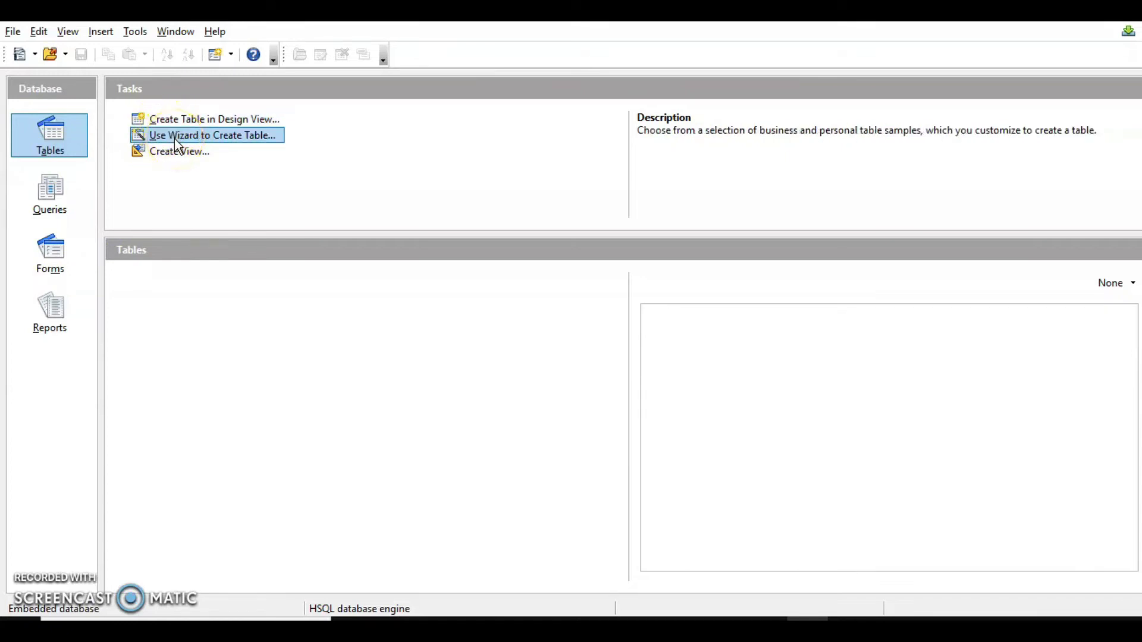
click(173, 158)
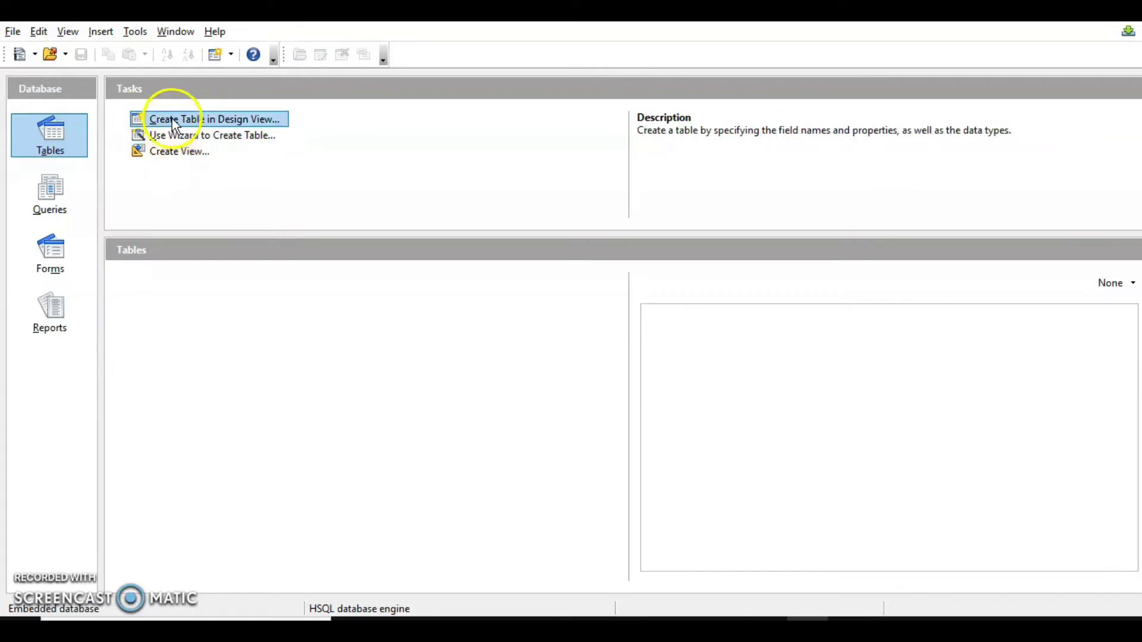
click(201, 140)
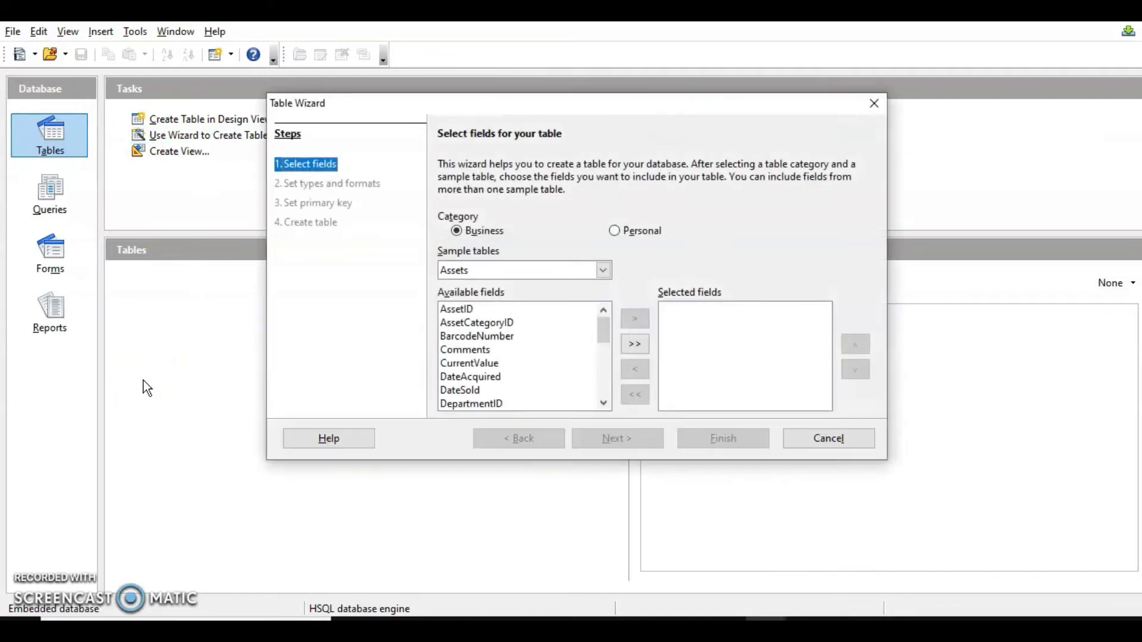
click(327, 250)
click(321, 107)
click(322, 234)
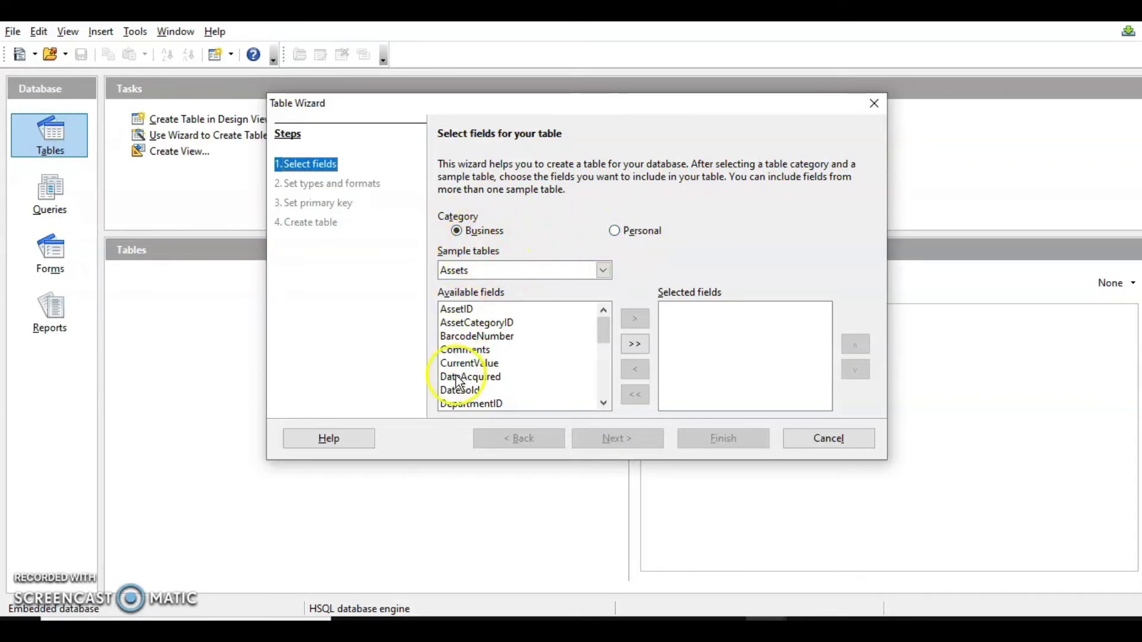
Look through the sample tables offered in the Business and Personal categories.
click(605, 274)
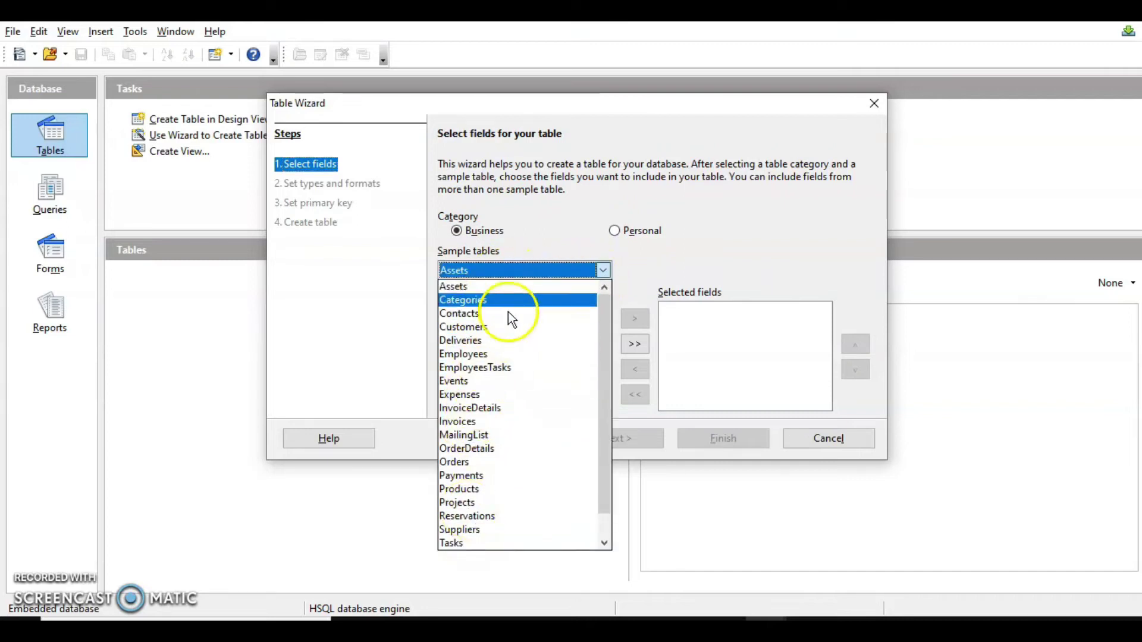
click(617, 232)
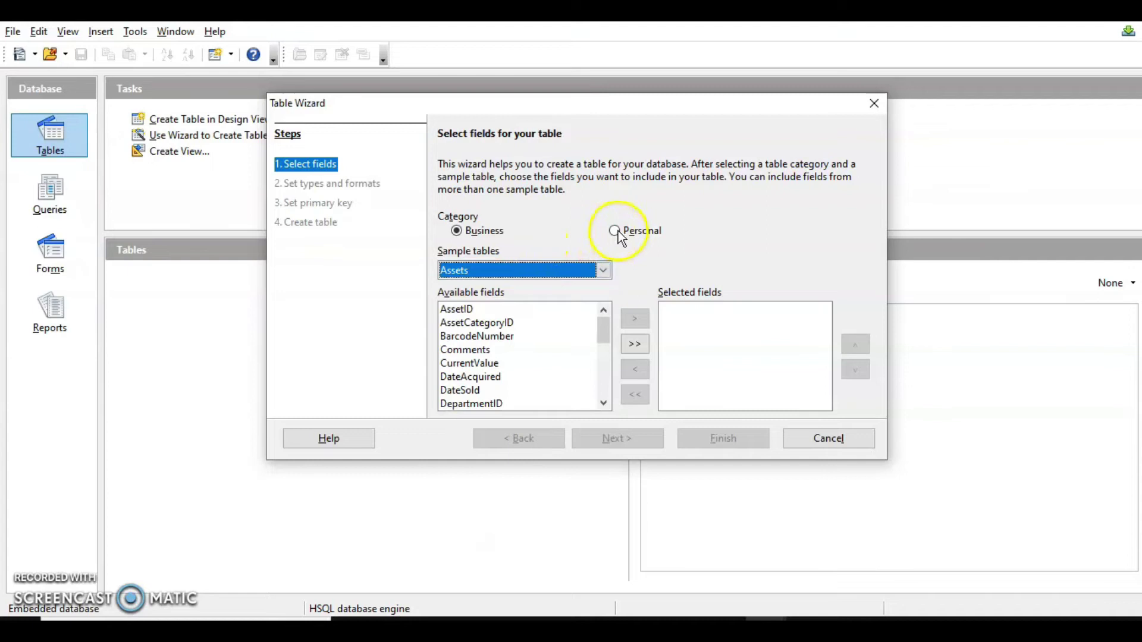
click(617, 231)
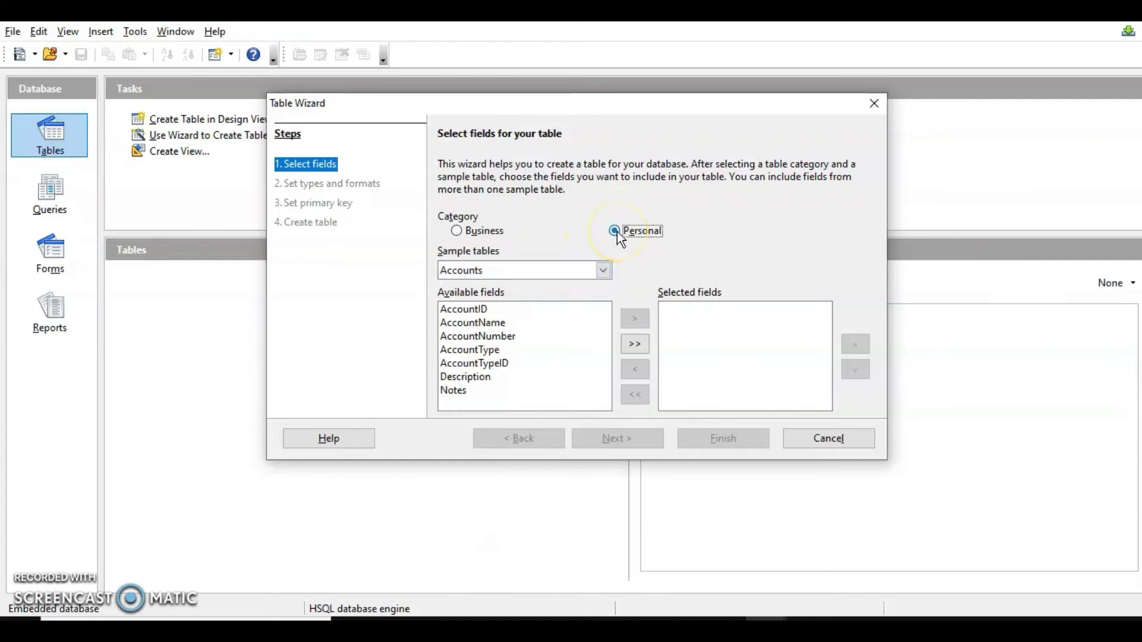
click(603, 271)
click(423, 187)
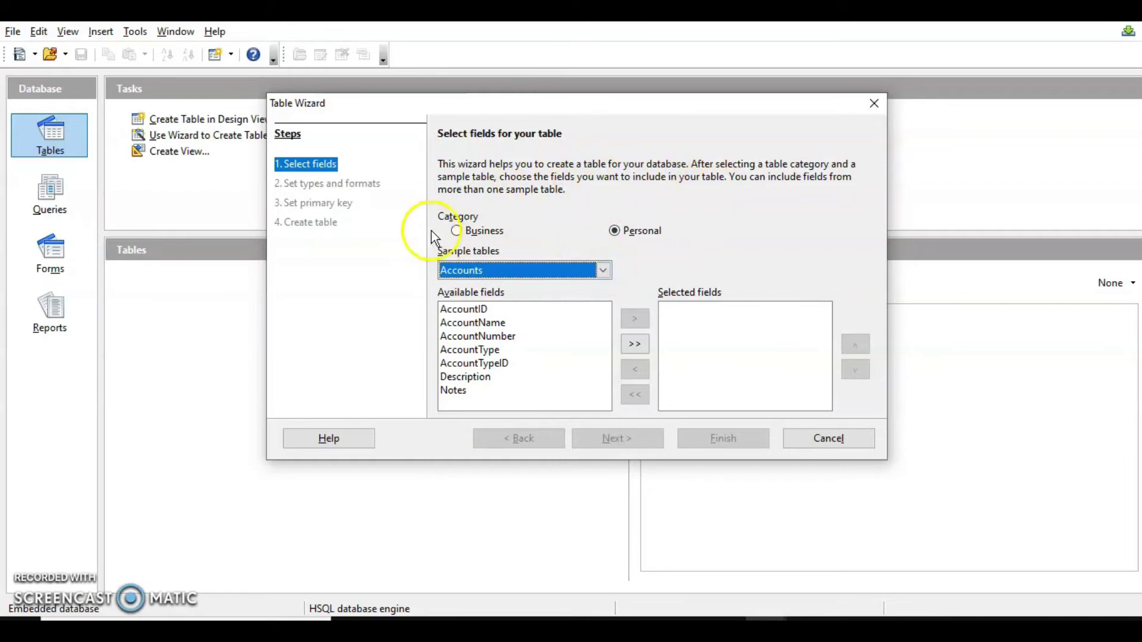
Choose the Business category and the Employees sample table.
click(456, 232)
click(603, 271)
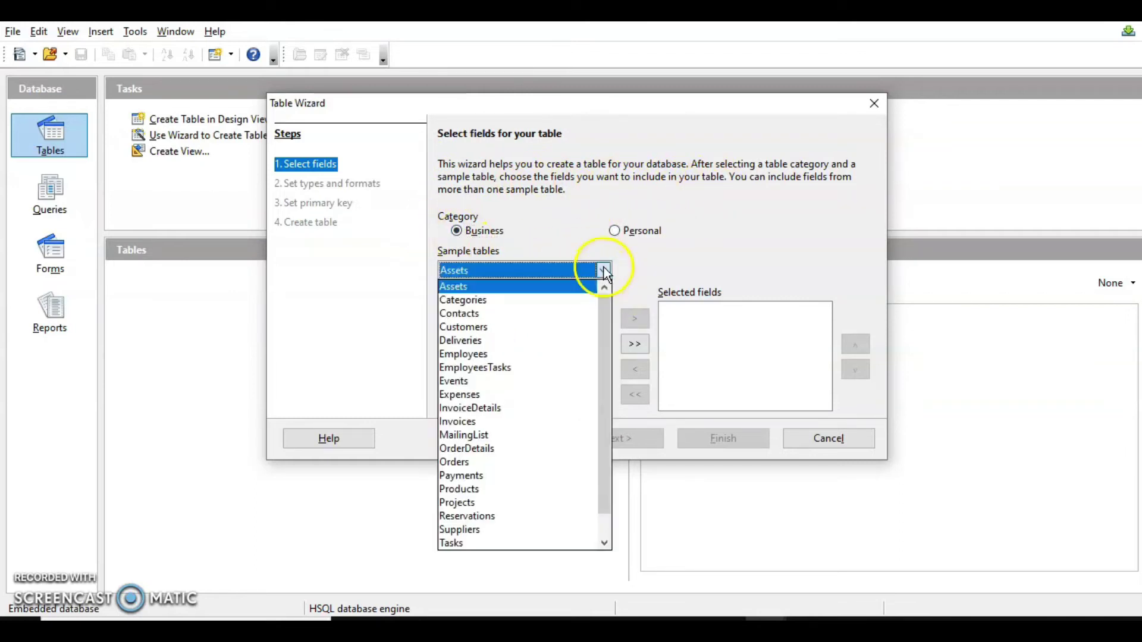
click(501, 352)
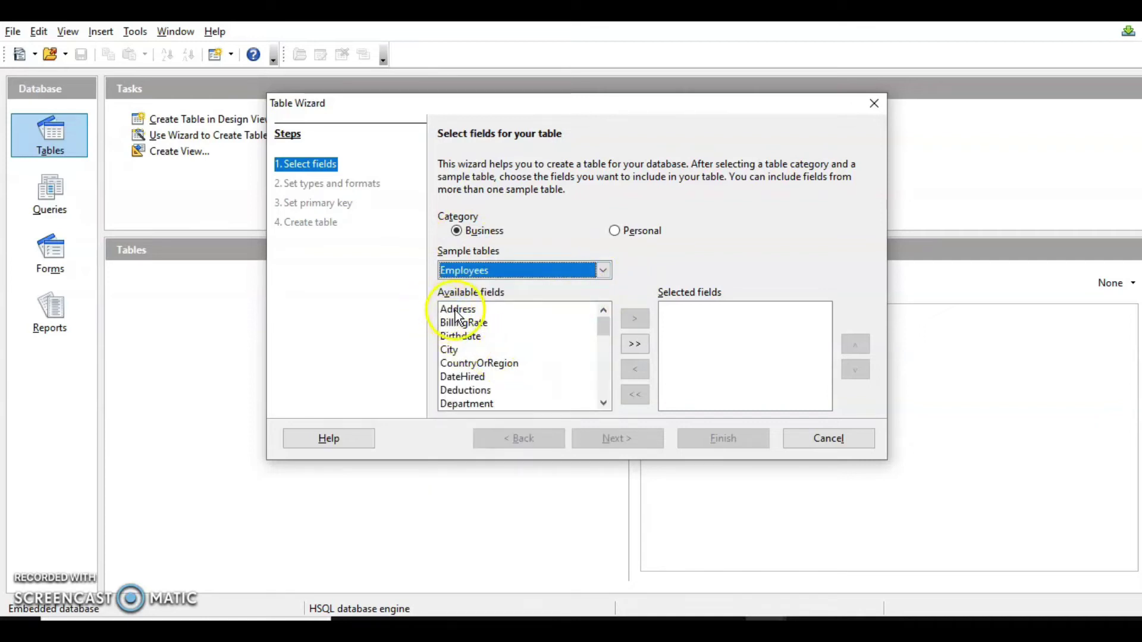
Add the fields EmployeeID, FirstName, LastName, MobileNumber, Department and CountryOrRegion to the new table.
scroll(481, 367, down, 2)
click(480, 364)
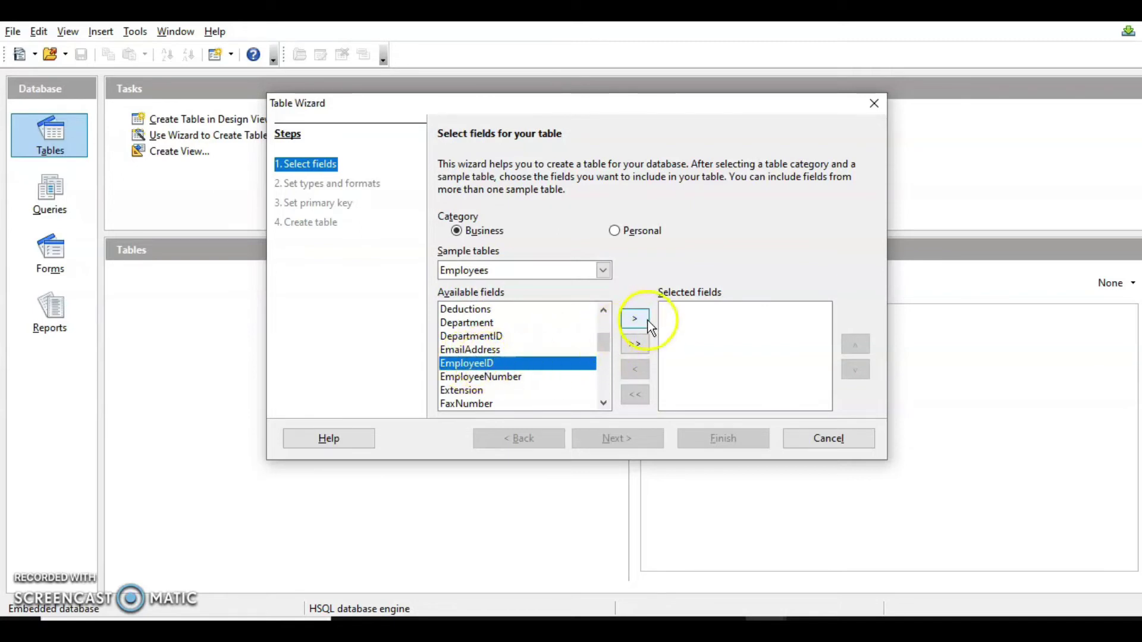
click(635, 322)
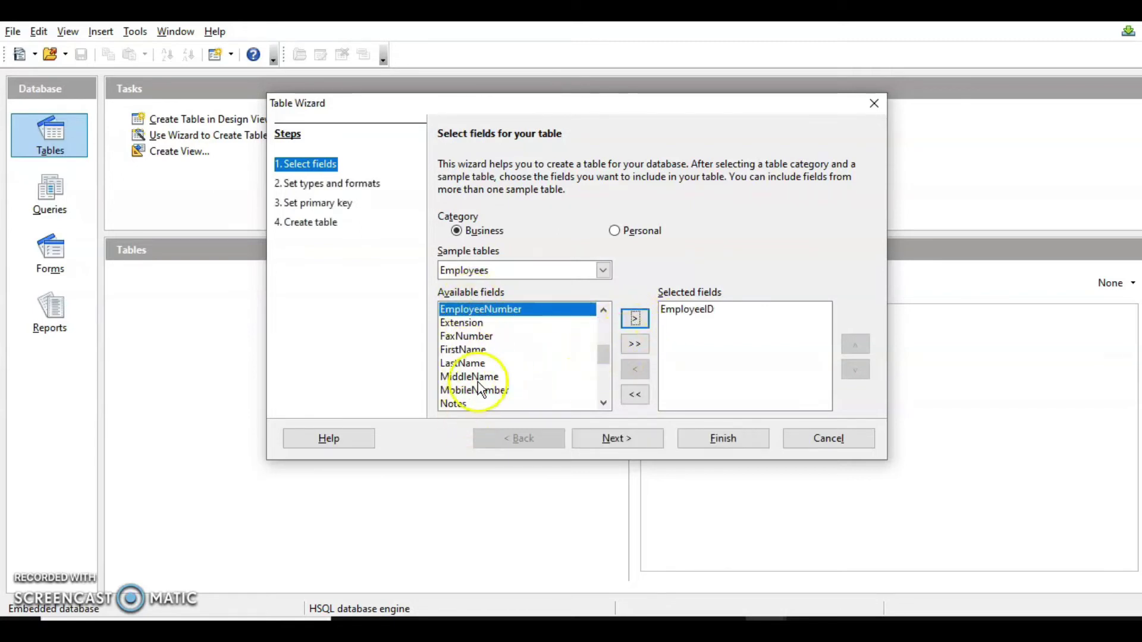
scroll(481, 380, up, 3)
scroll(482, 376, up, 1)
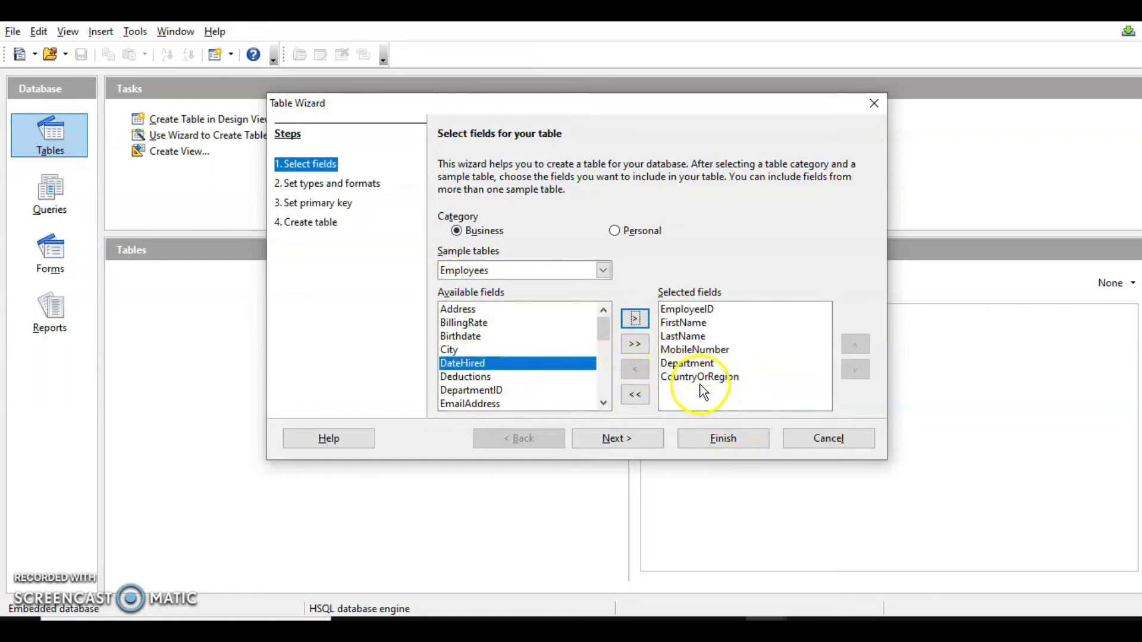
Remove CountryOrRegion from the selected fields and continue to setting field types and formats.
click(699, 378)
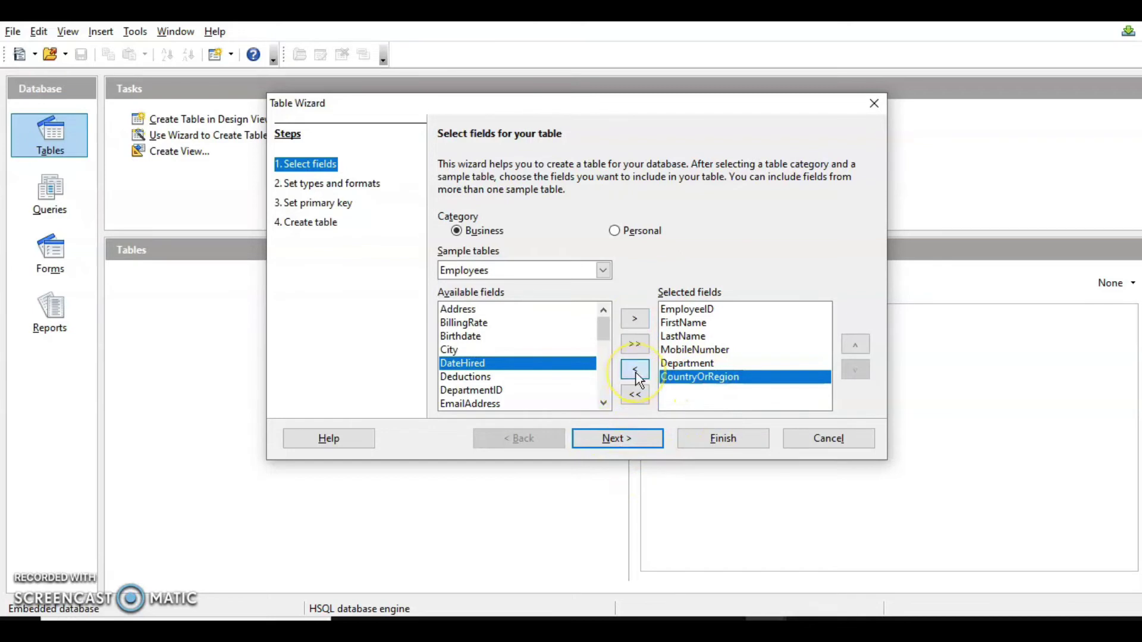
click(635, 370)
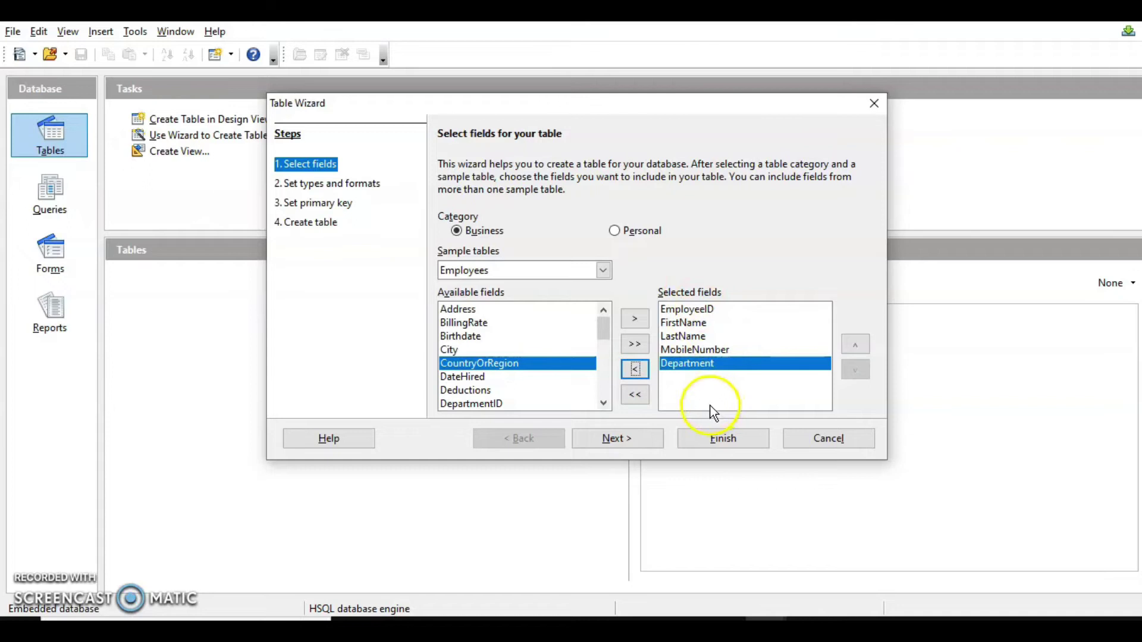
click(619, 441)
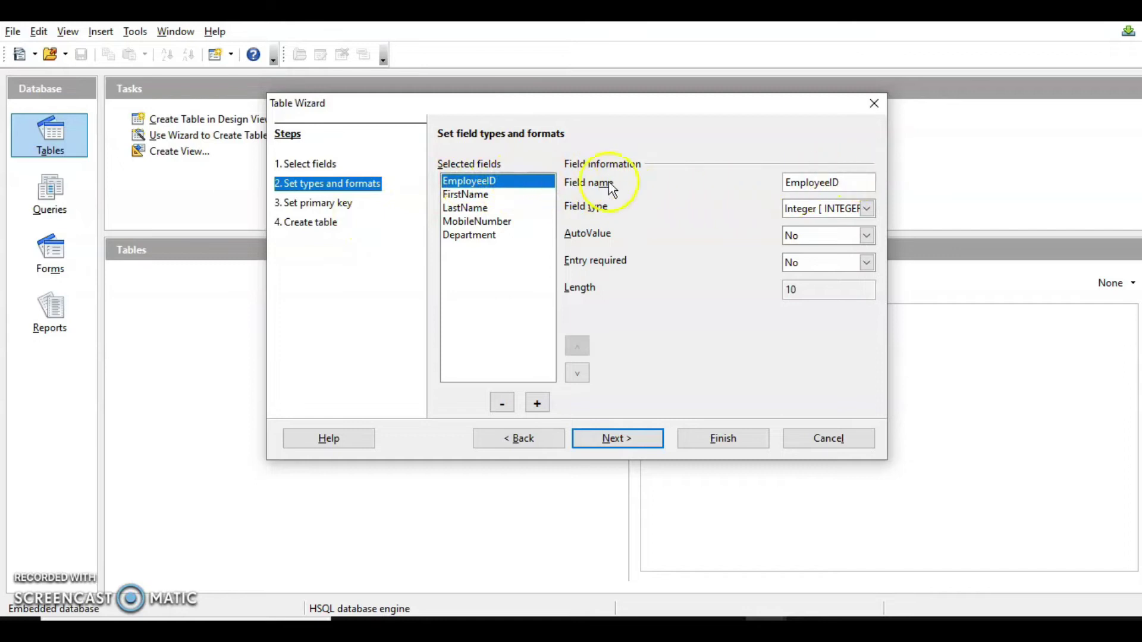
Look through the field type and AutoValue options of EmployeeID and display the FirstName field's settings.
click(866, 209)
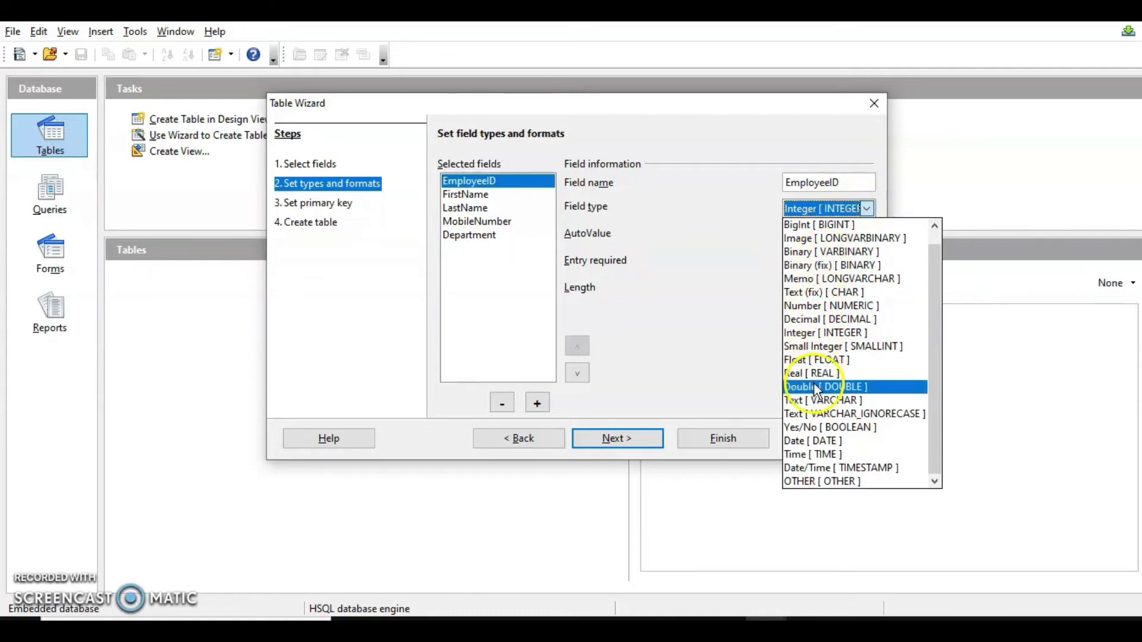
click(747, 239)
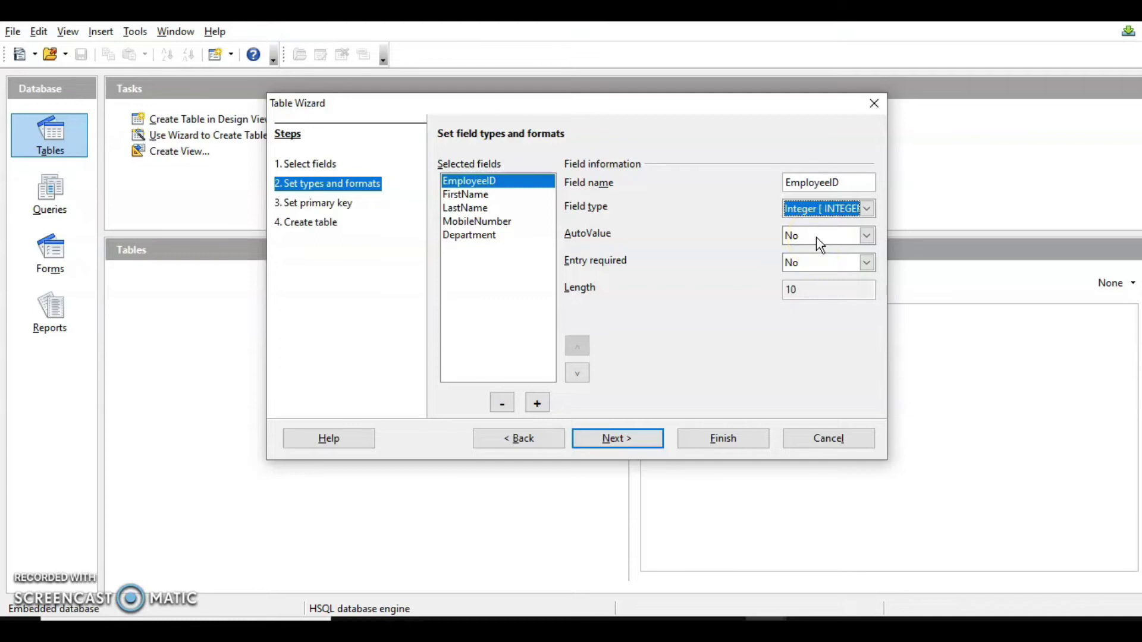
click(867, 235)
click(850, 262)
click(469, 196)
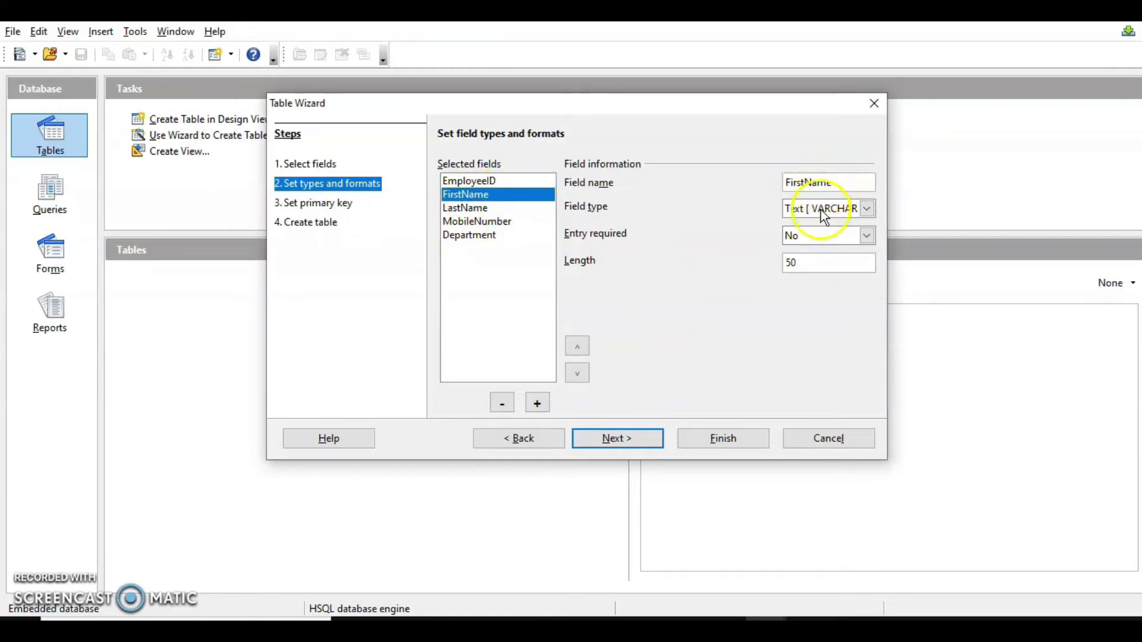
Check the FirstName and LastName field settings, then set the MobileNumber field type to Number [ NUMERIC ].
click(868, 209)
click(869, 209)
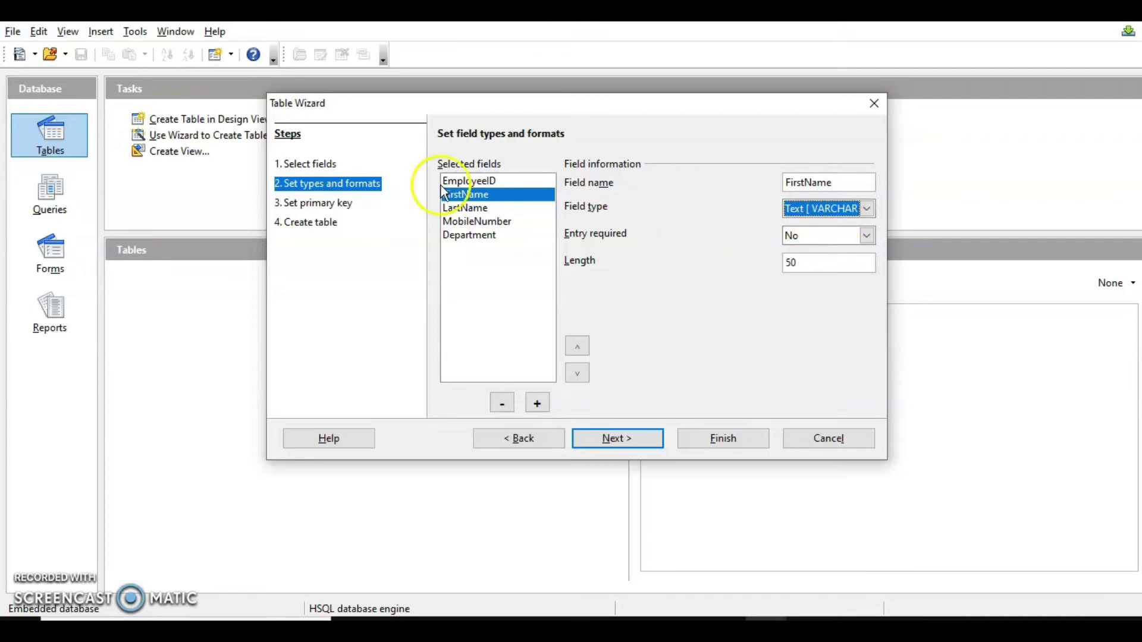
click(464, 211)
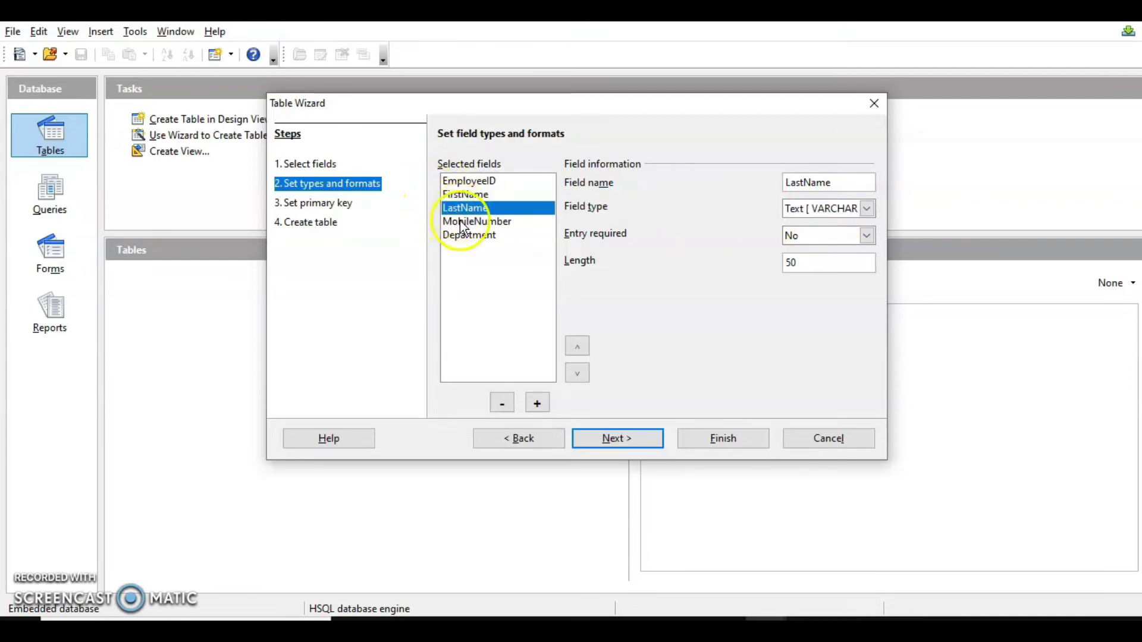
click(460, 222)
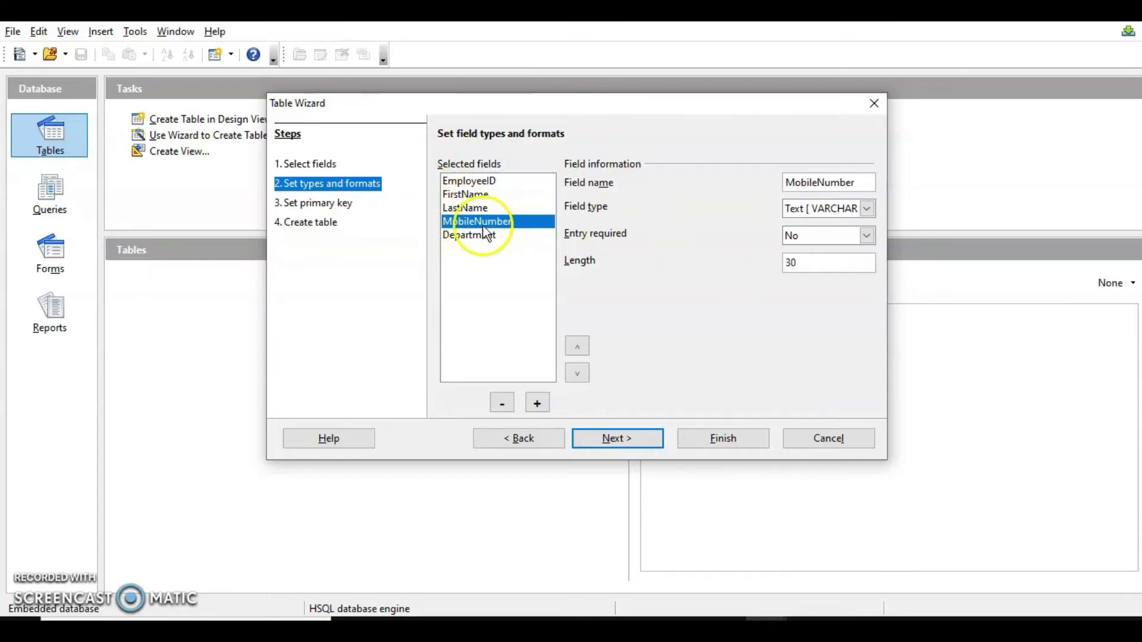
click(867, 209)
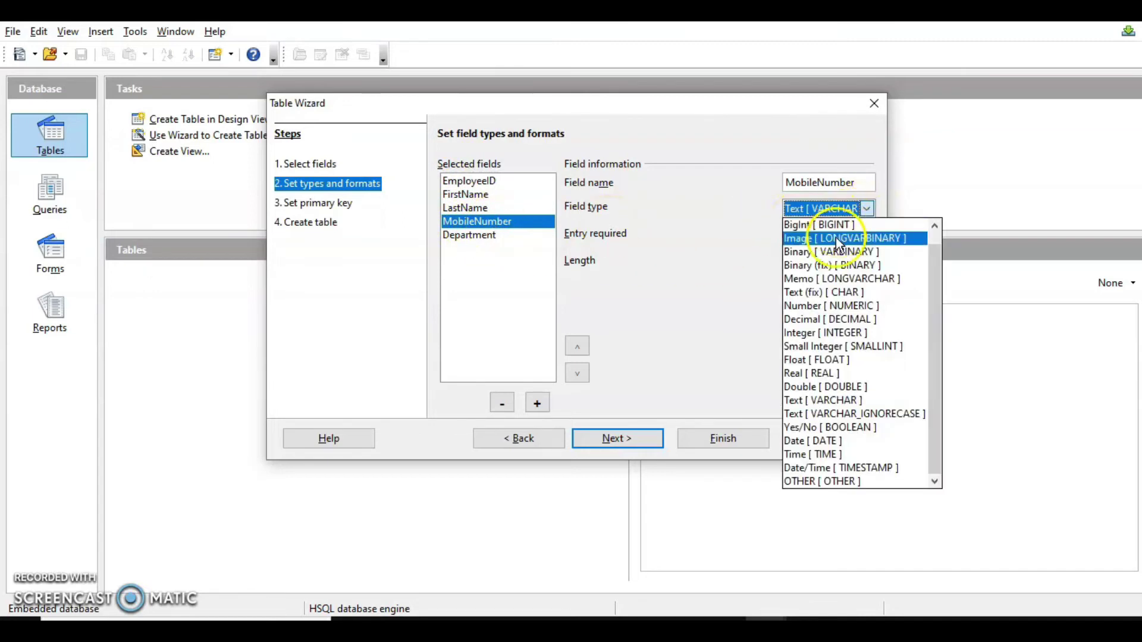
click(823, 305)
Review the Department field, make entry required for FirstName, and continue to the primary key settings.
click(505, 237)
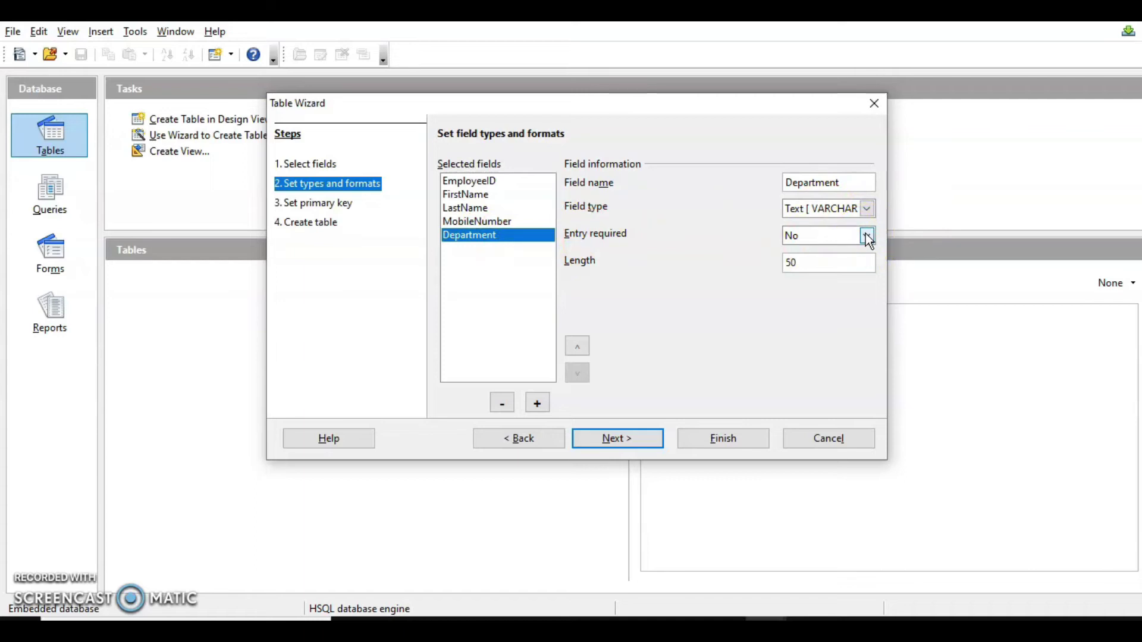
click(467, 196)
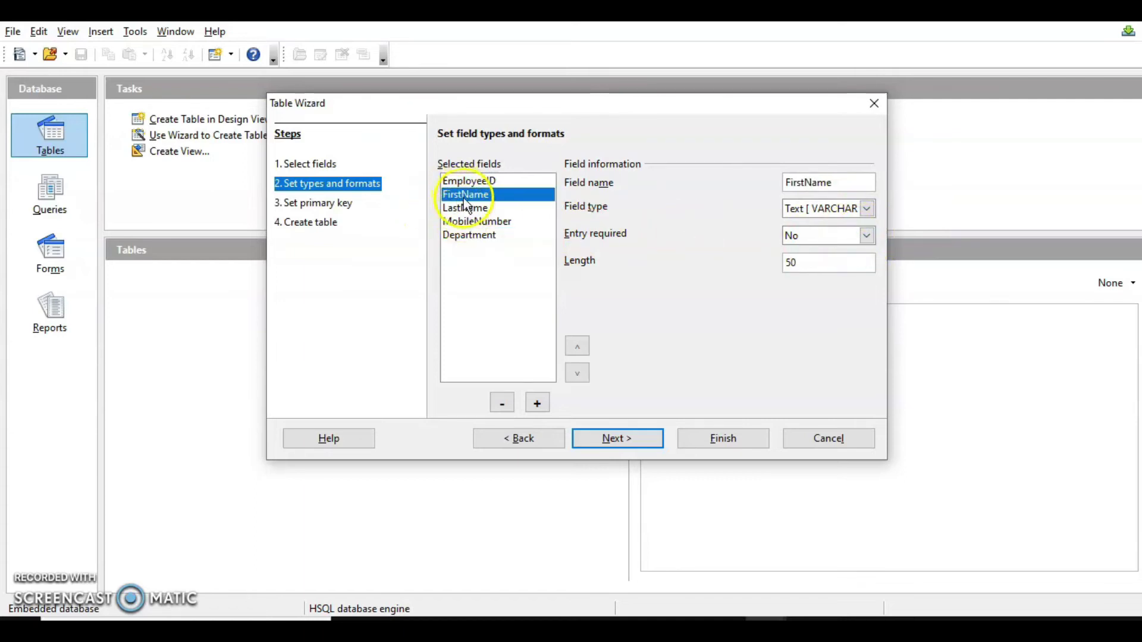
click(867, 235)
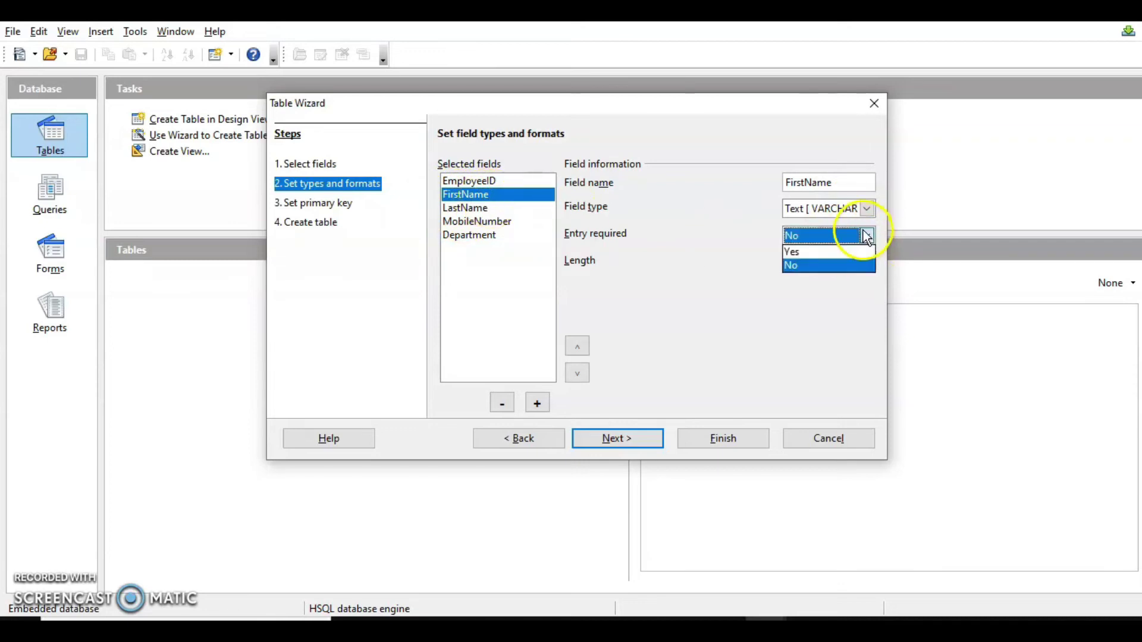
click(801, 254)
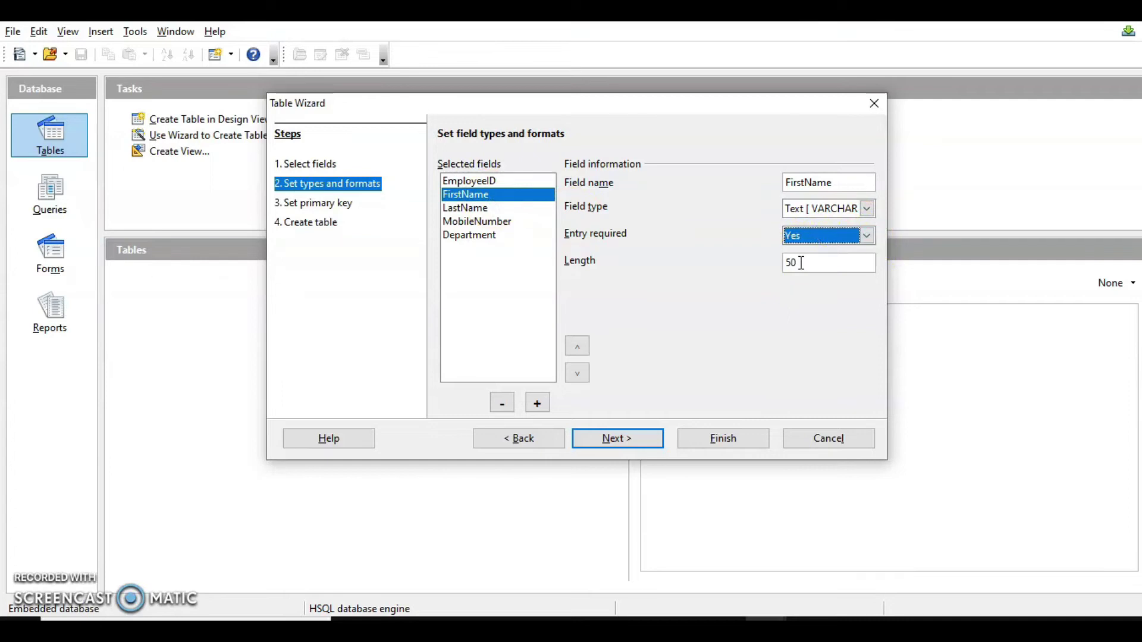
click(622, 443)
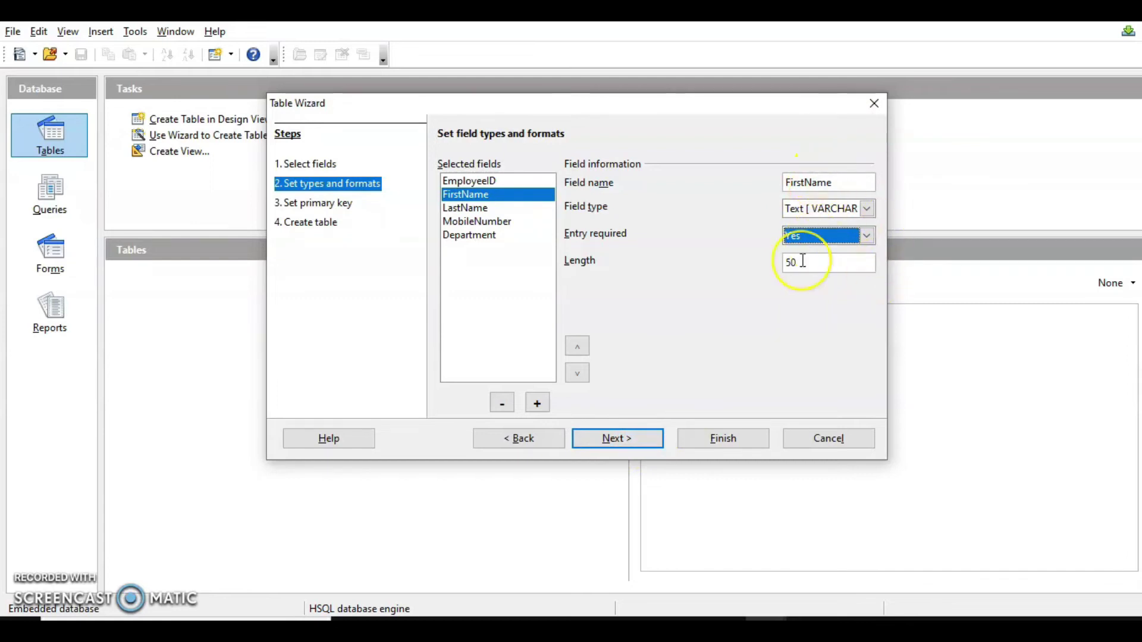
click(617, 438)
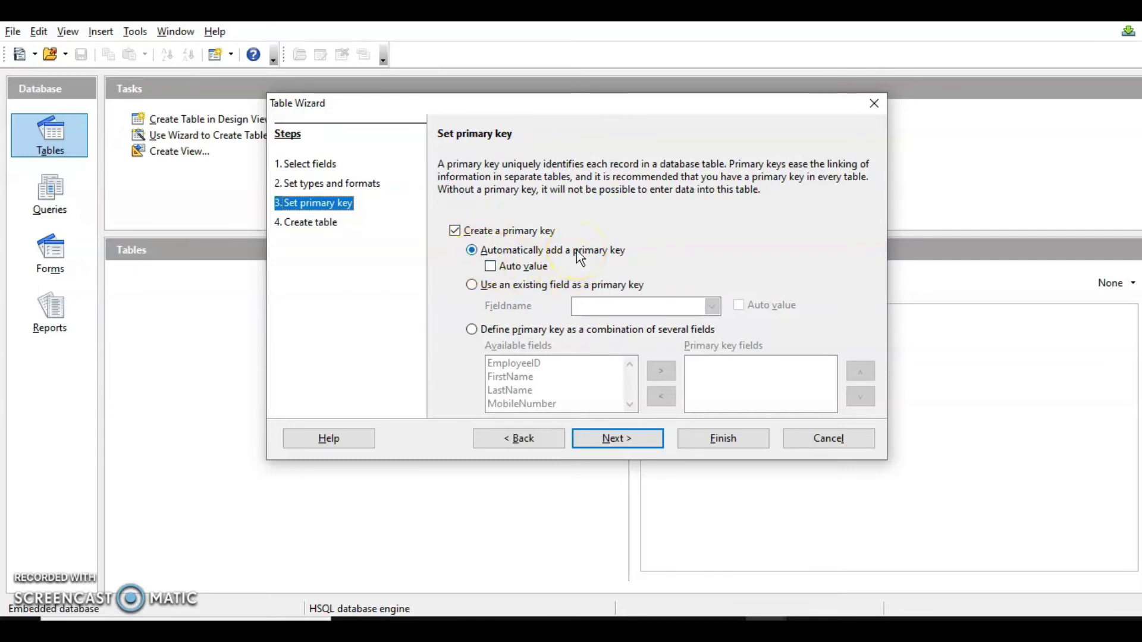
Use the existing EmployeeID field as the primary key and create the Employees table for immediate data entry.
click(473, 286)
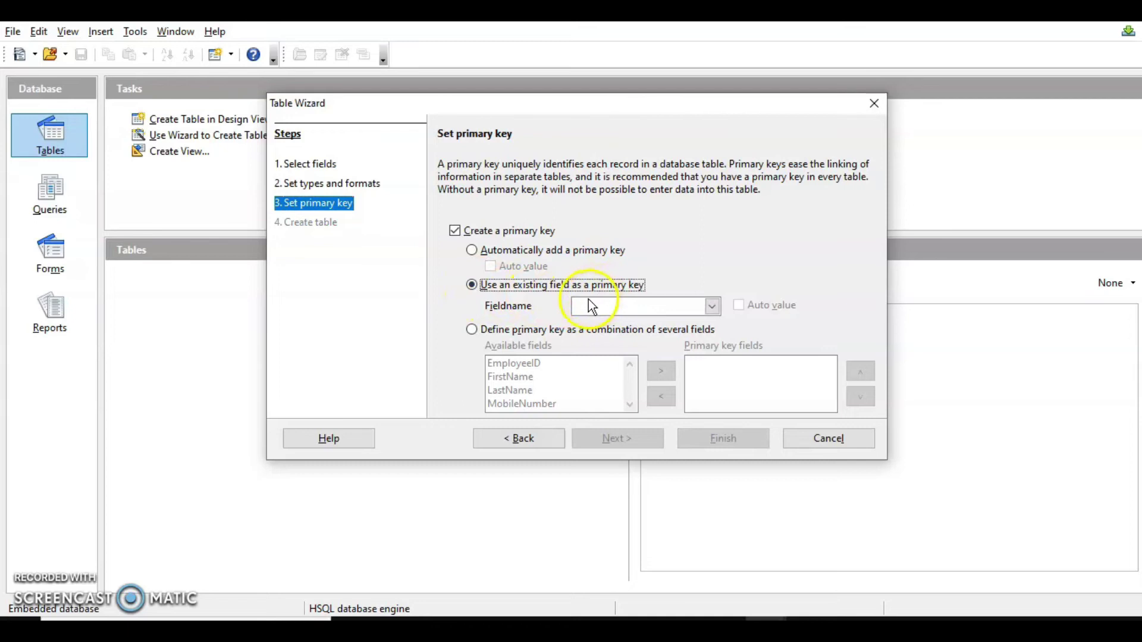
click(712, 307)
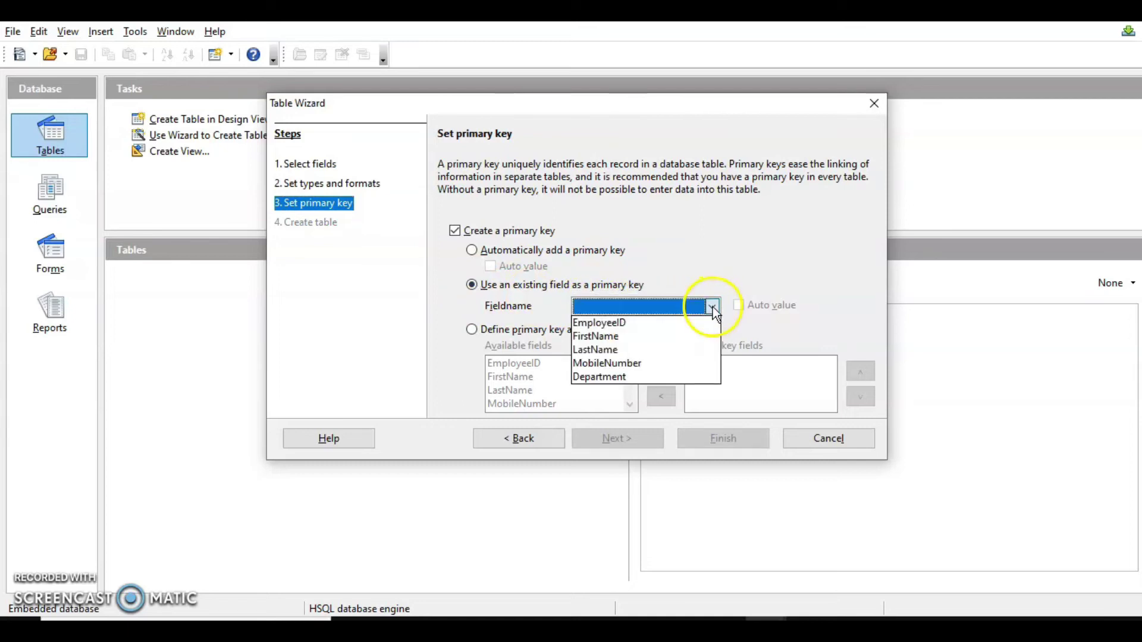
click(598, 321)
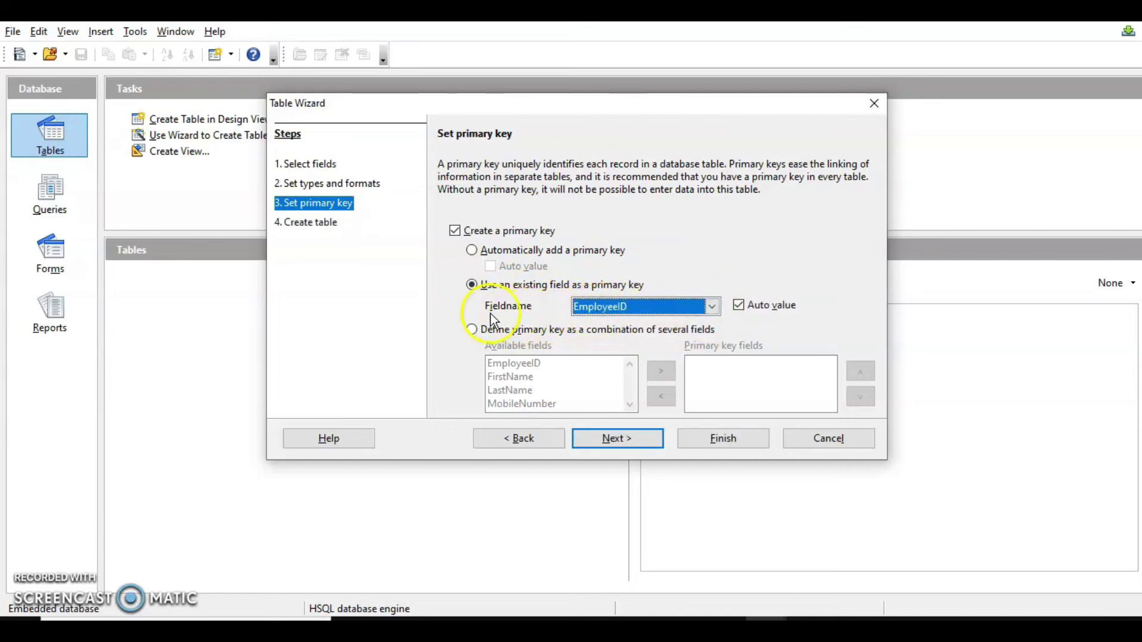
click(621, 444)
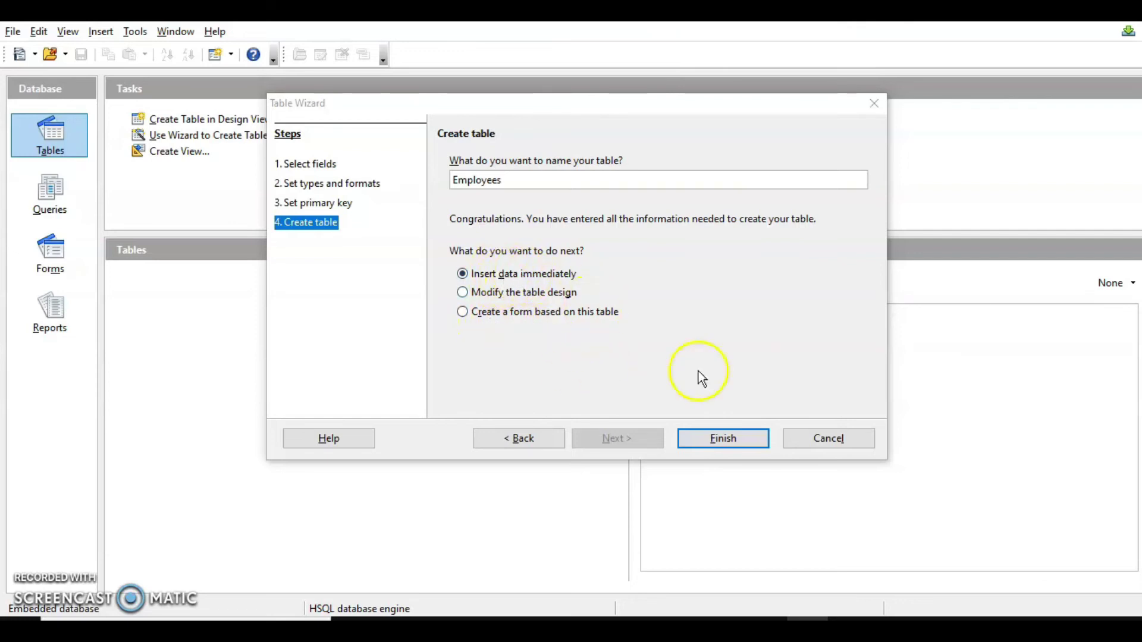
click(727, 442)
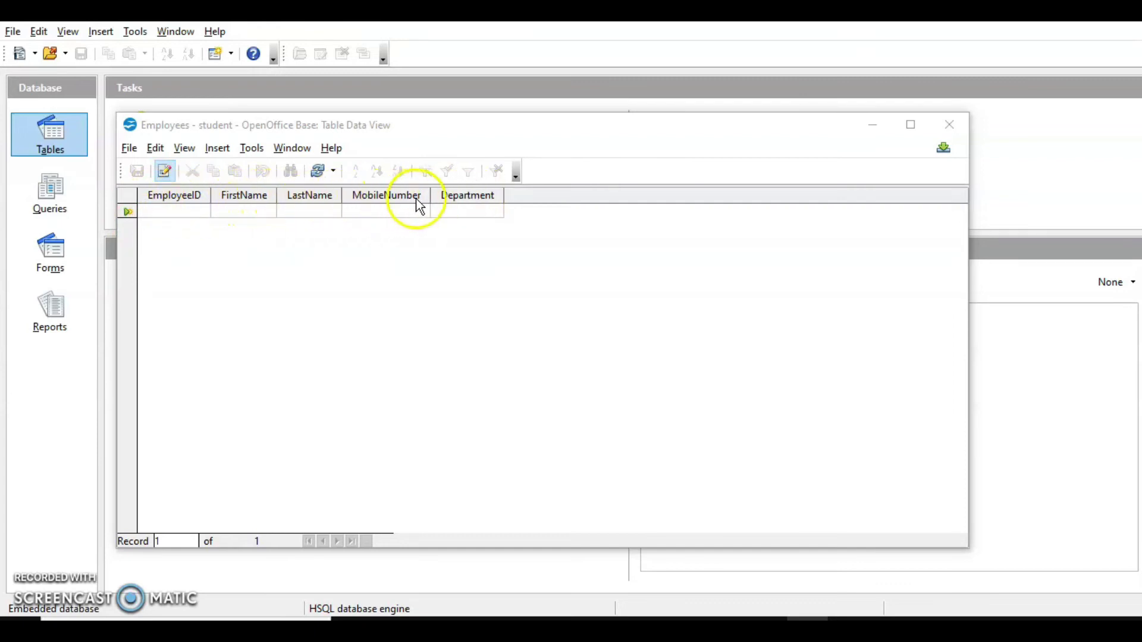
Enter complete employee records with IDs 1 (Sales) and 2 (Admin), save them, and close the table data.
click(205, 216)
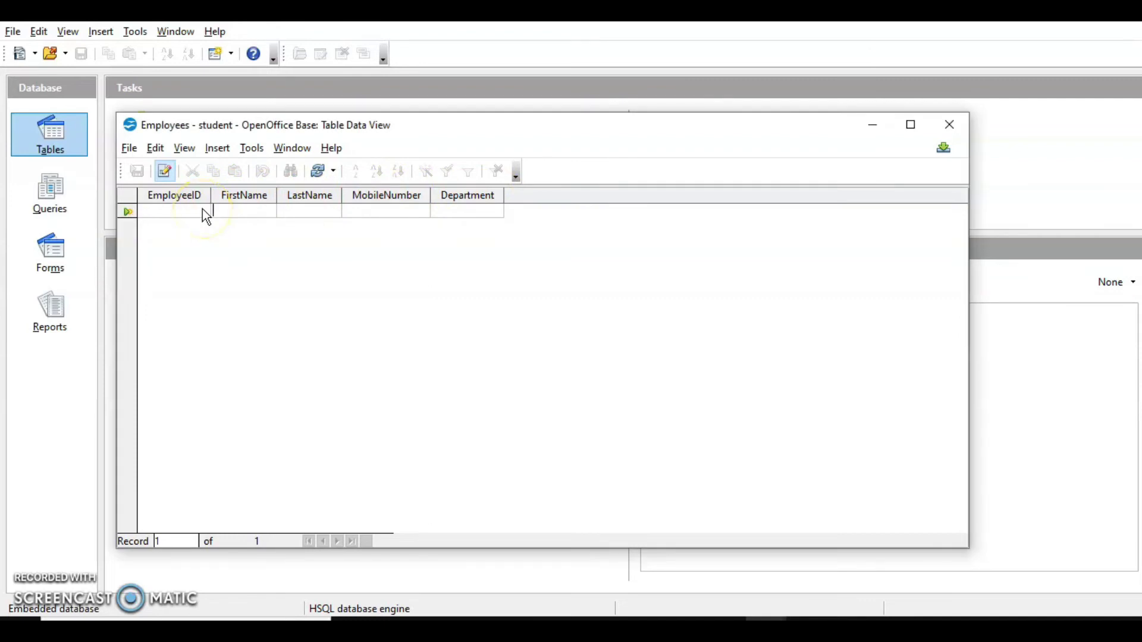
click(167, 209)
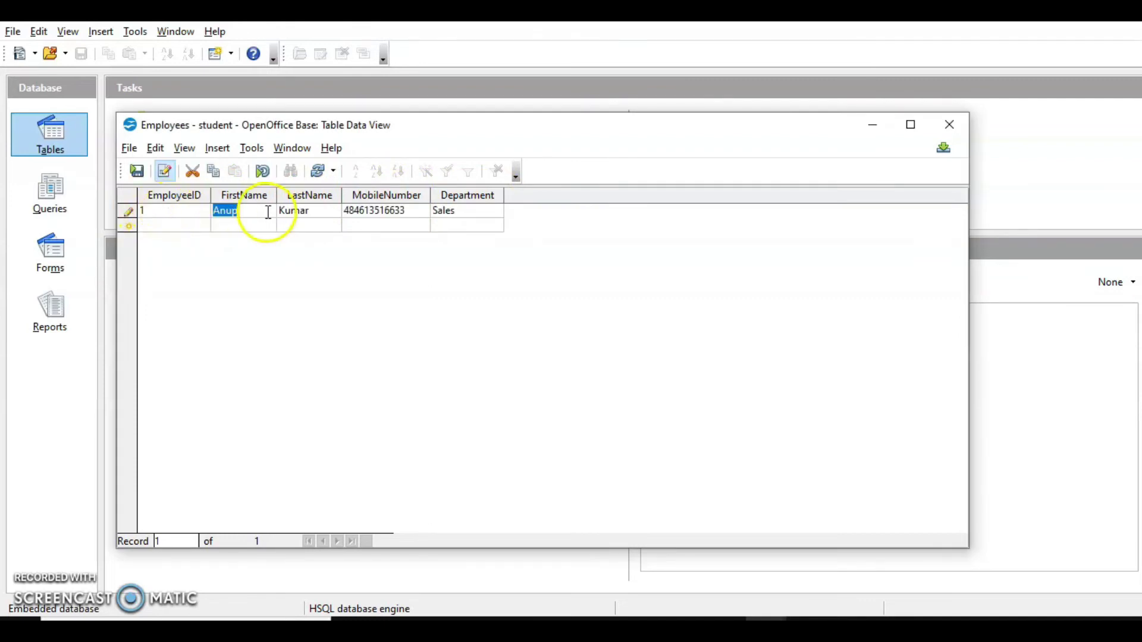
key(Tab)
key(Tab)
key(Tab)
key(Tab)
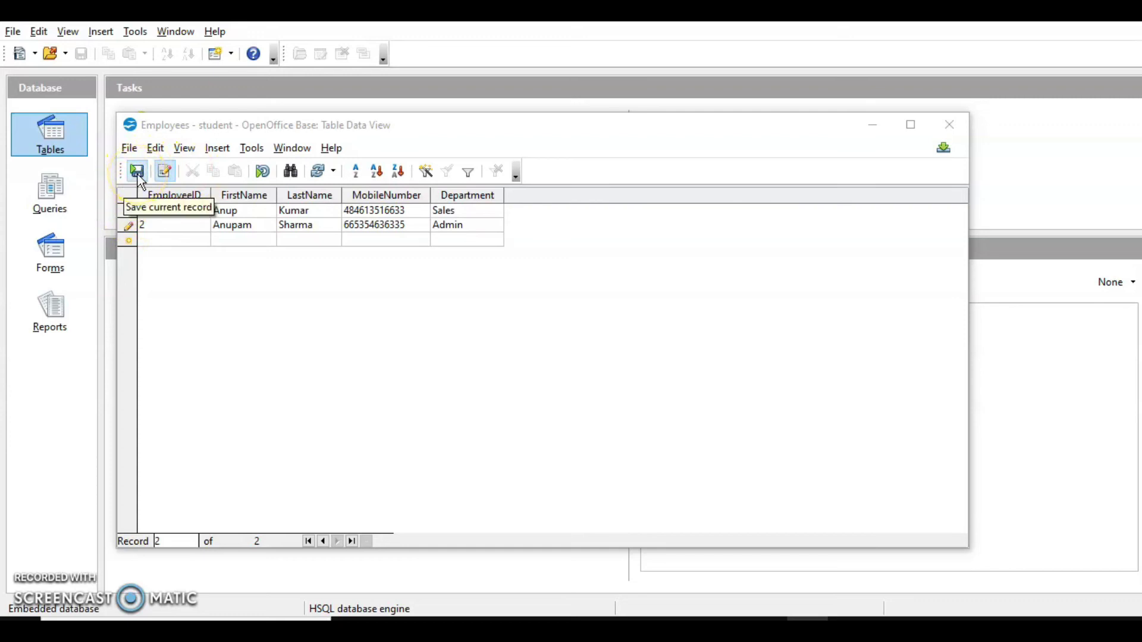
click(137, 172)
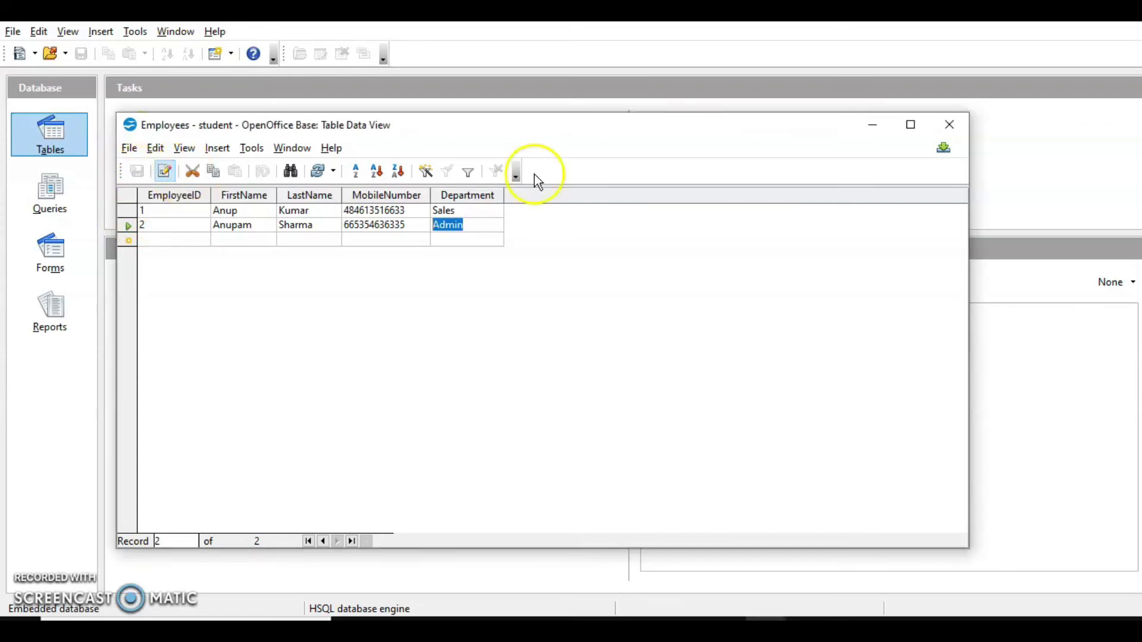
click(951, 124)
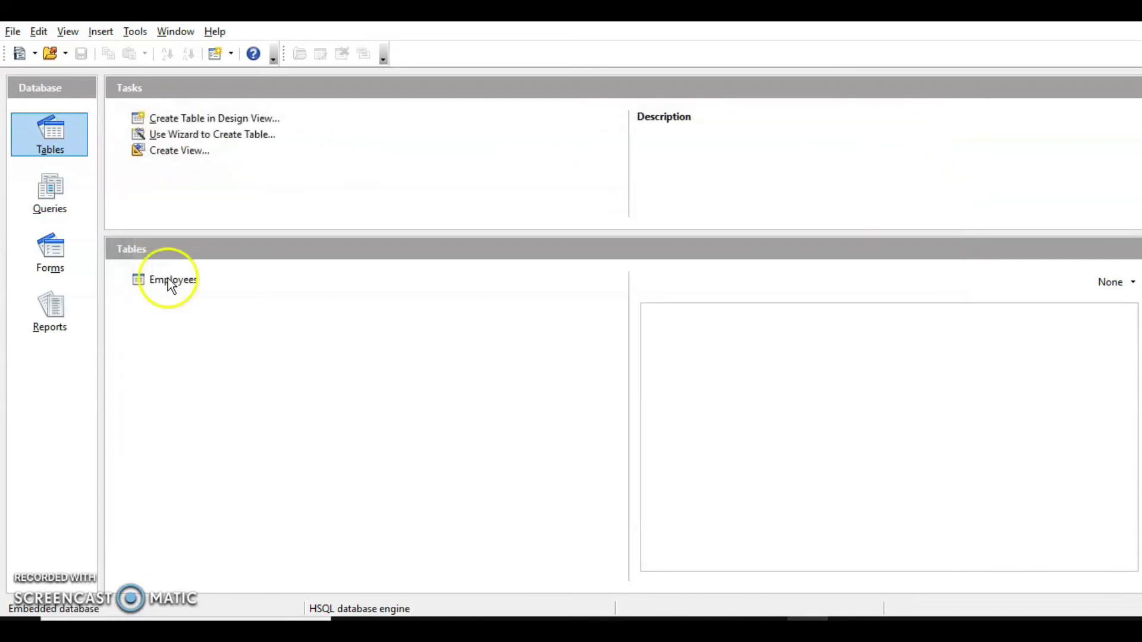
Reopen the Employees table, add and save a complete record with EmployeeID 3 in the Admin department, and close it.
double_click(173, 280)
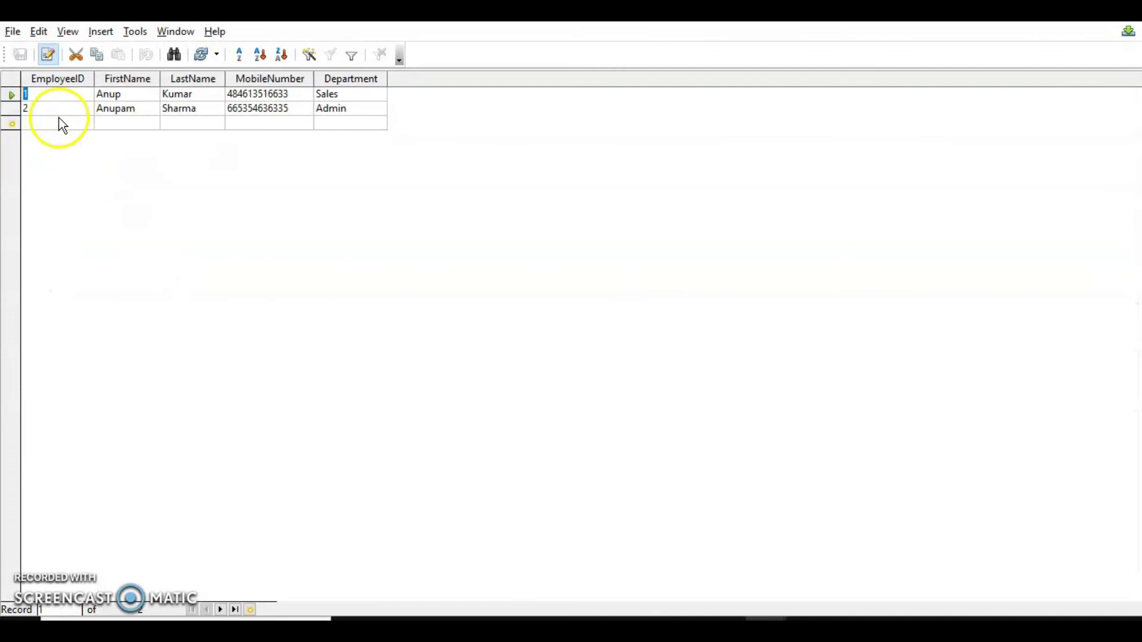
click(38, 126)
text(3)
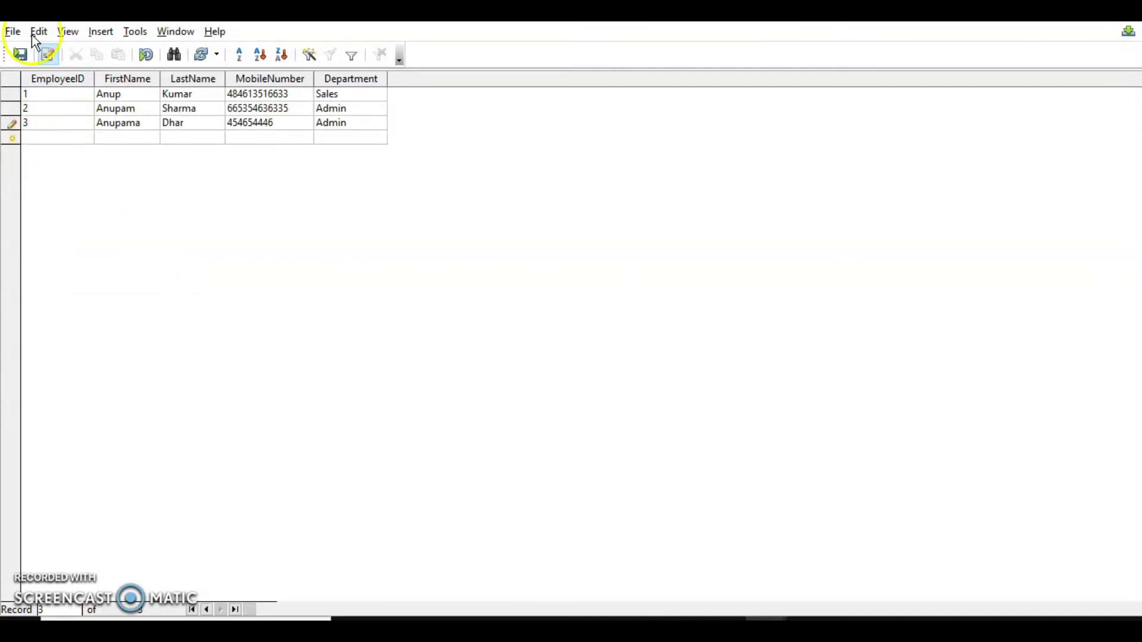
click(20, 53)
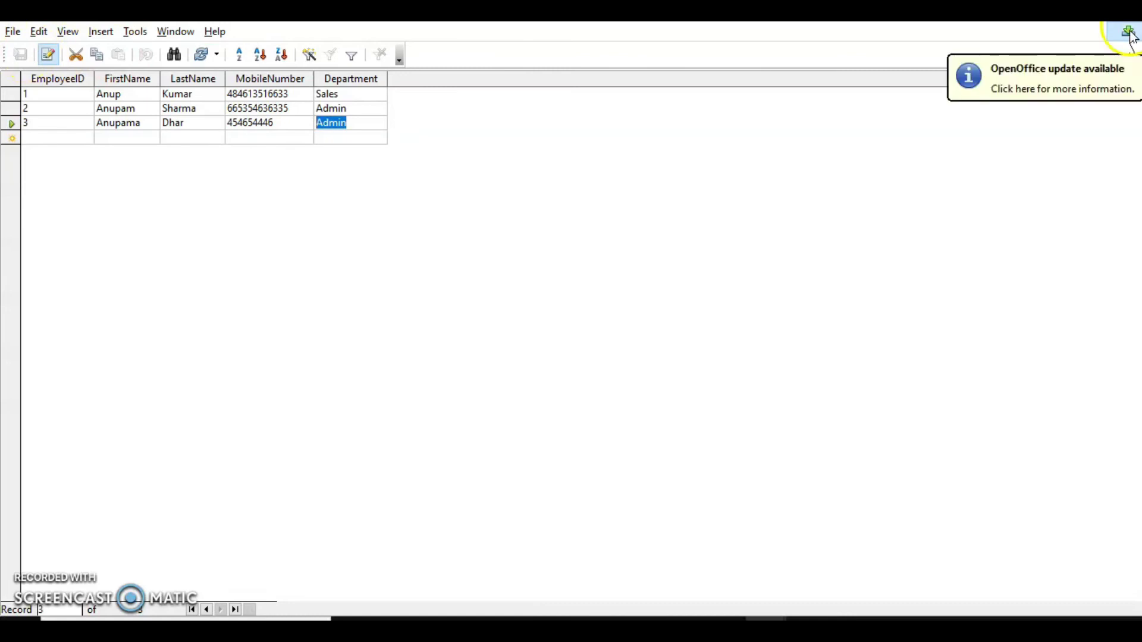
click(1130, 36)
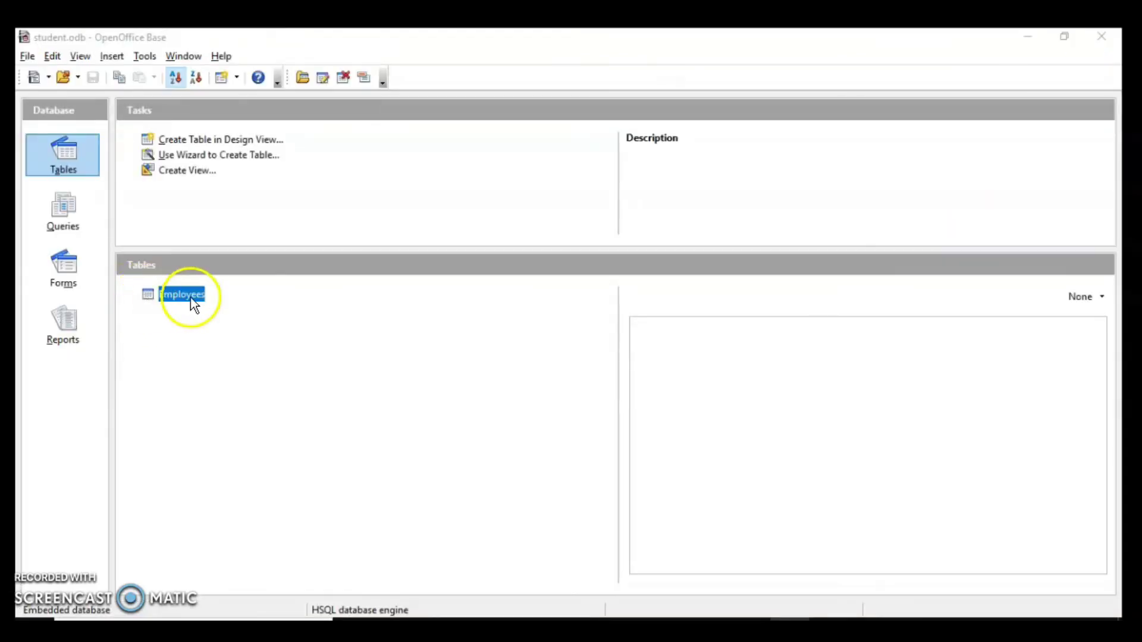
Open the Employees table's design for editing and add a Salary field of type Decimal [ DECIMAL ].
right_click(173, 294)
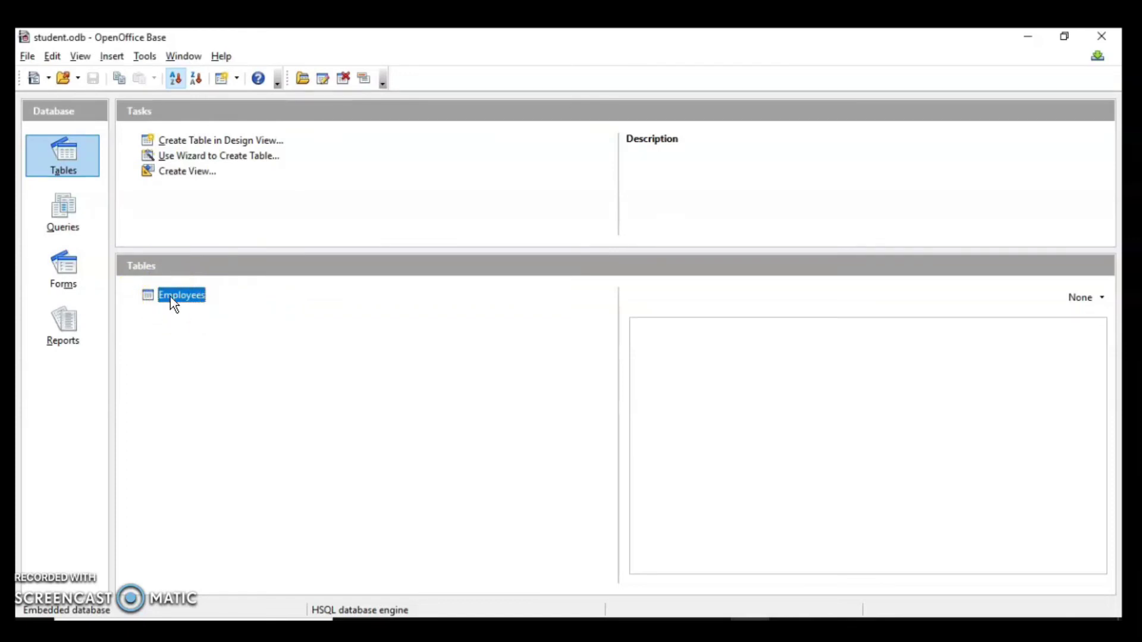
right_click(170, 298)
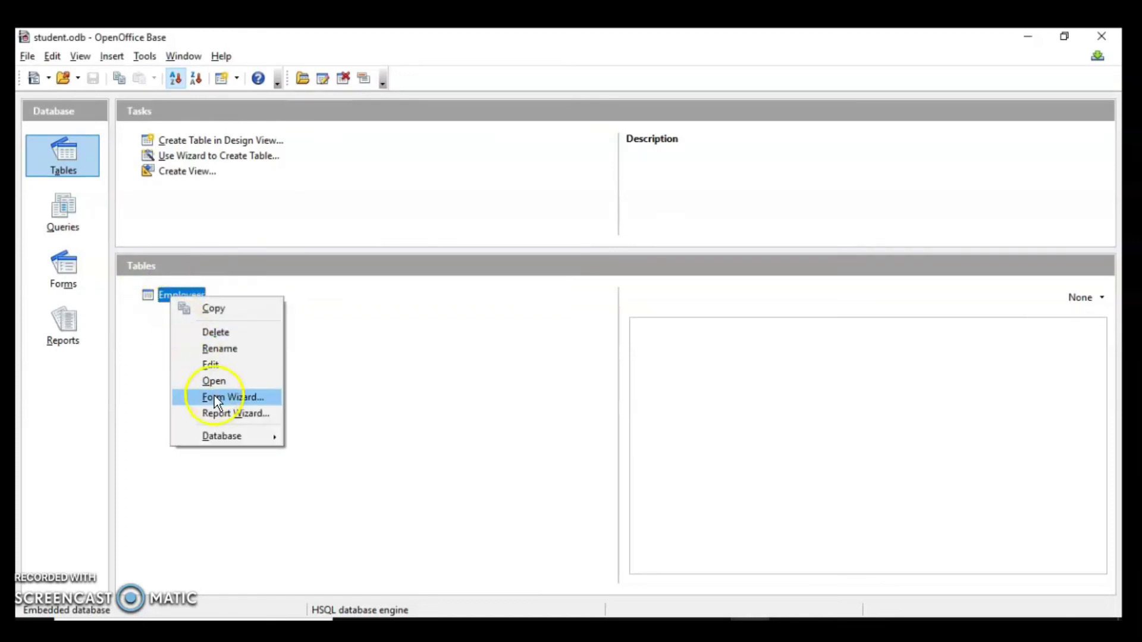
click(217, 364)
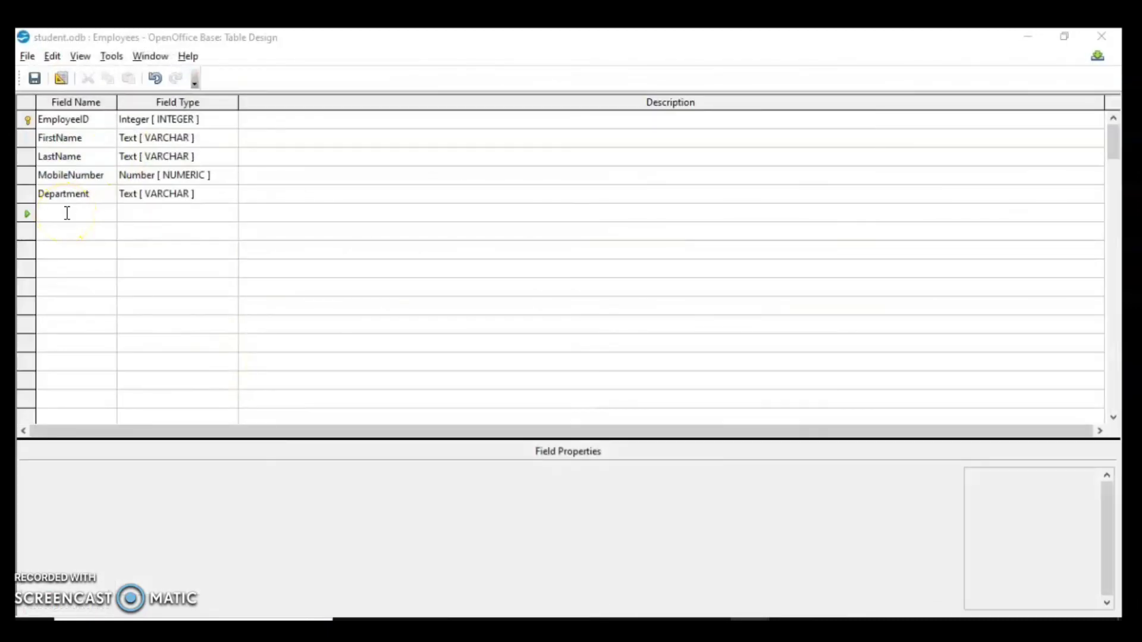
text(Salary)
click(211, 208)
click(230, 212)
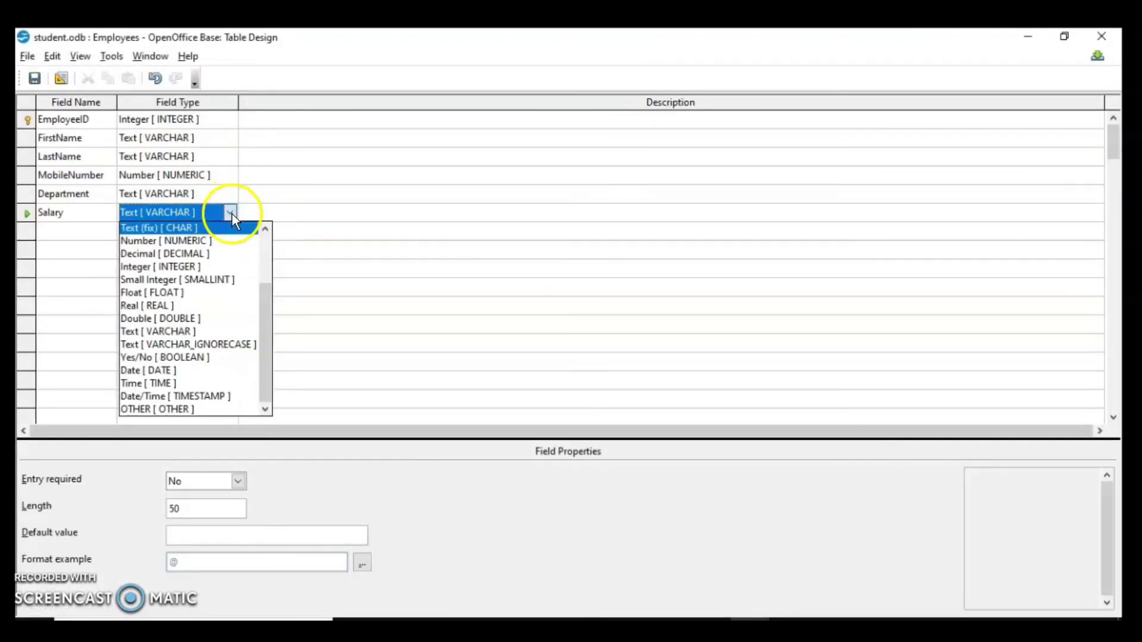
click(153, 256)
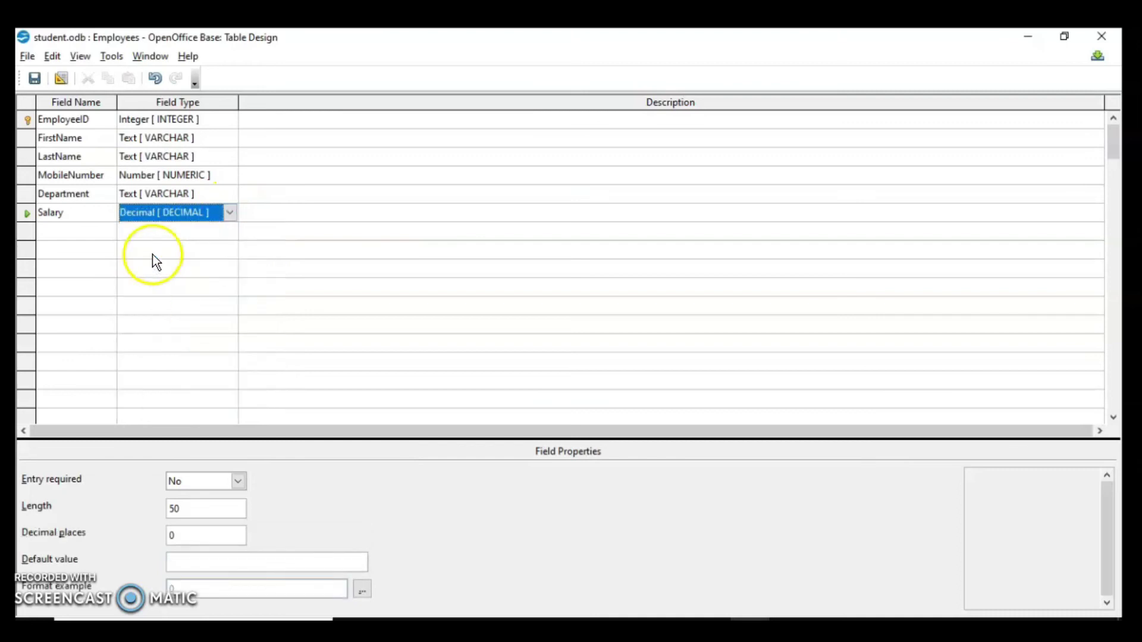
Keep entry optional for Salary and set its length to 10, decimal places to 2, and default value to 0.
click(238, 482)
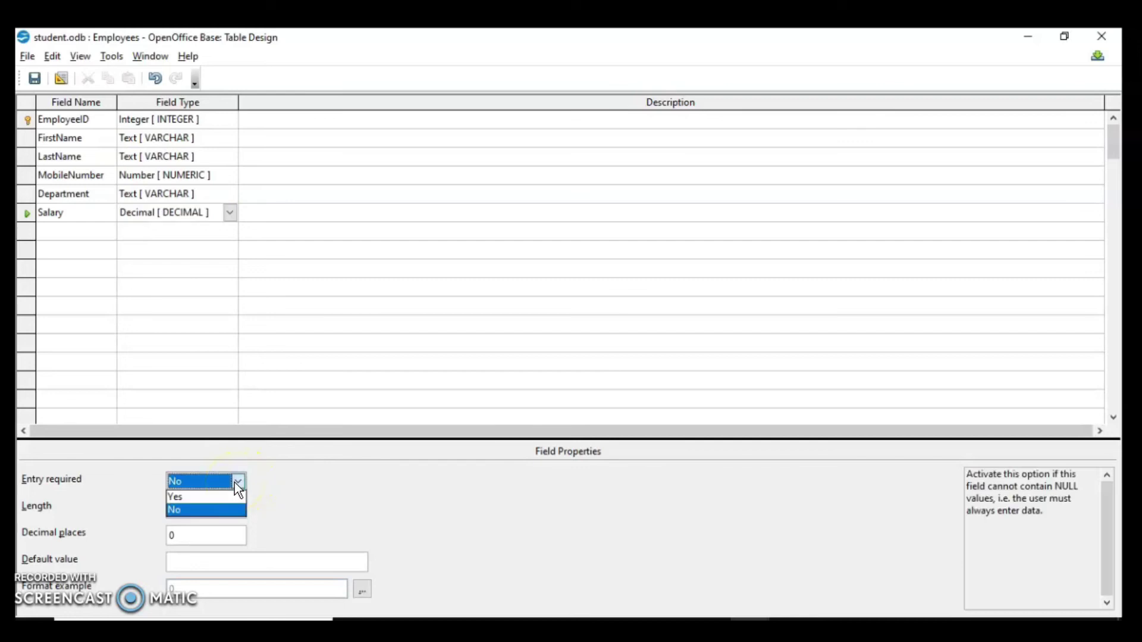
click(227, 510)
click(199, 562)
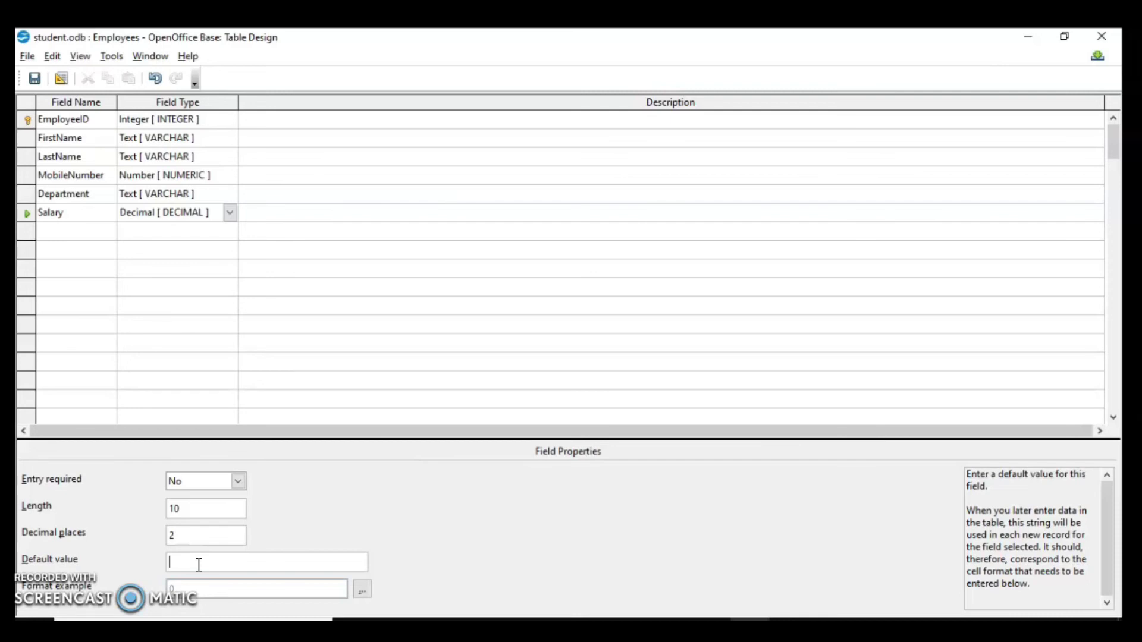
text(0)
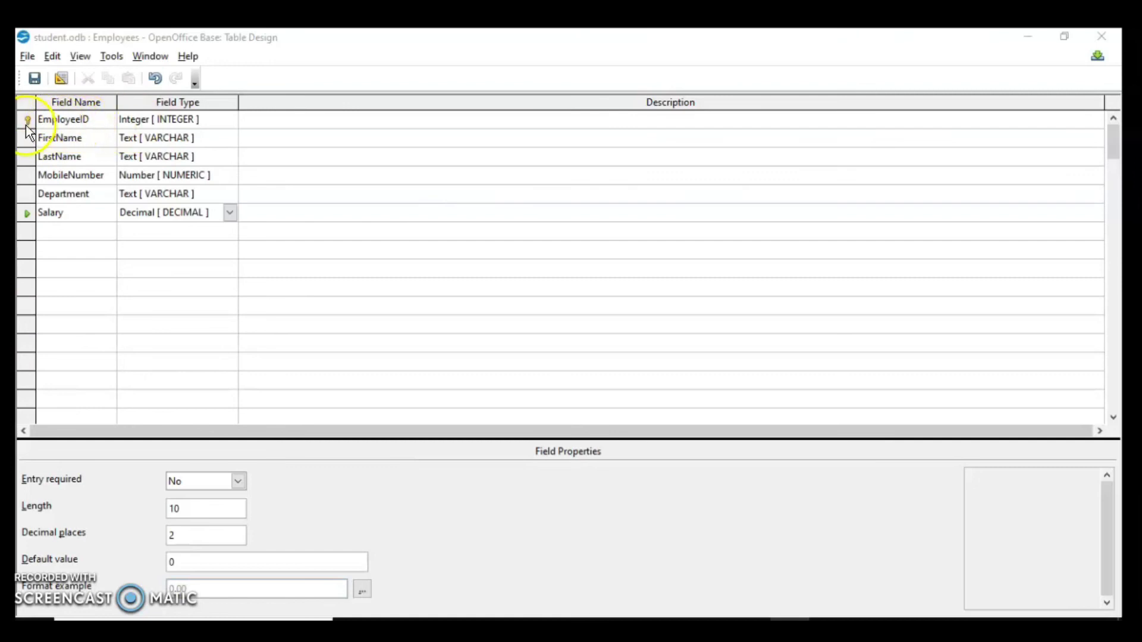
Save the changed Employees table design and close it.
click(34, 77)
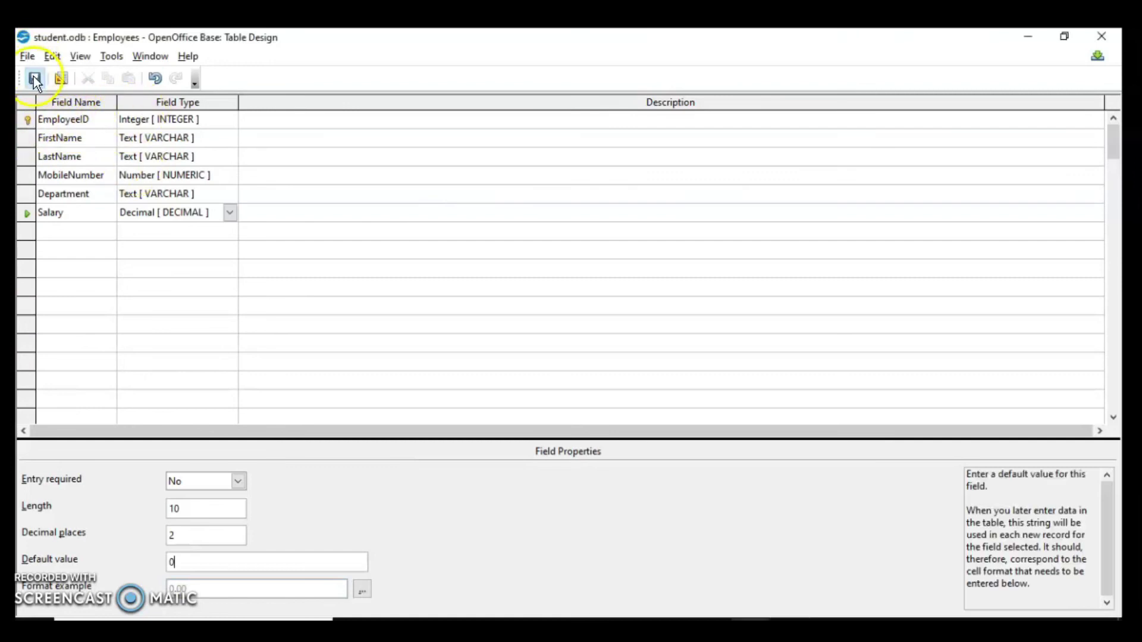
click(1100, 35)
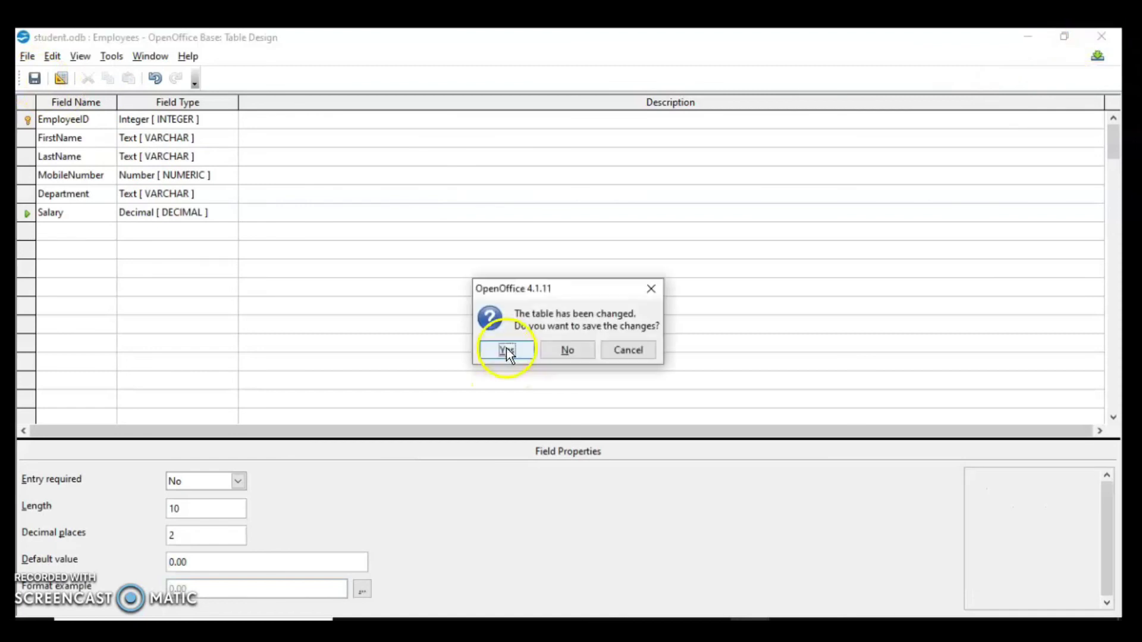
click(503, 351)
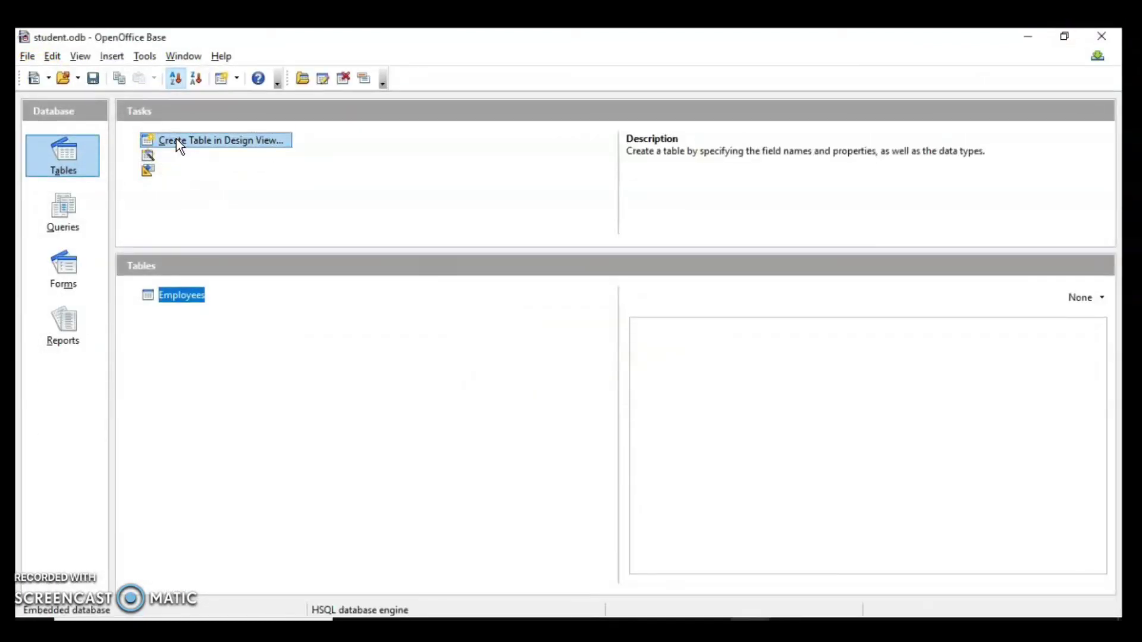
Start a new table in Design View and add an Rno field of type Number [ NUMERIC ].
click(176, 141)
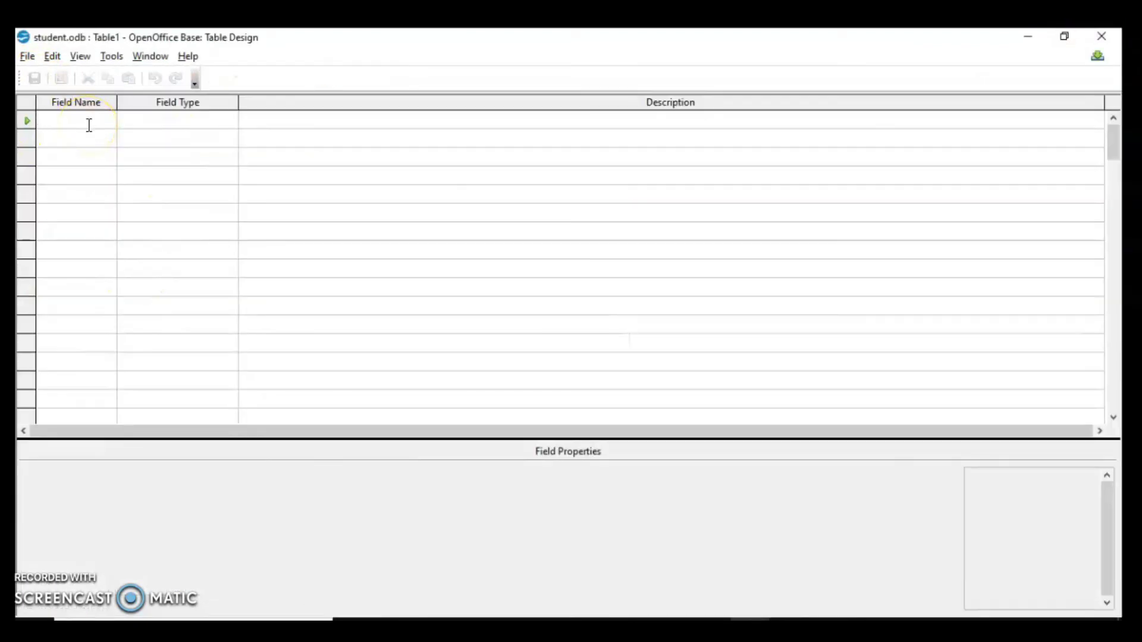
text(Rno)
click(211, 119)
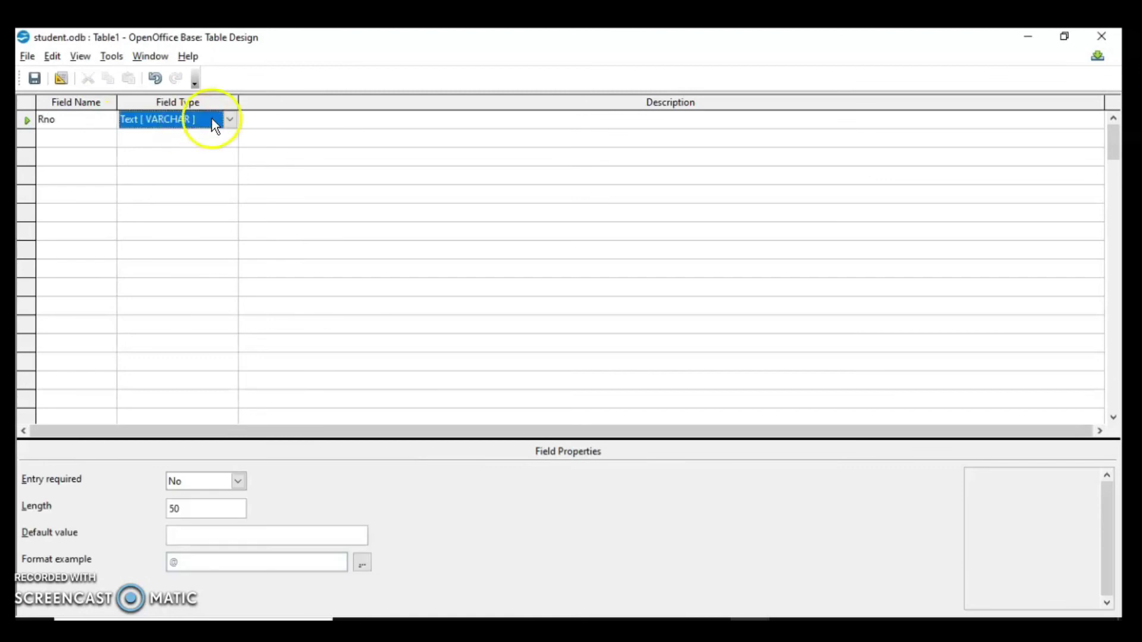
click(230, 119)
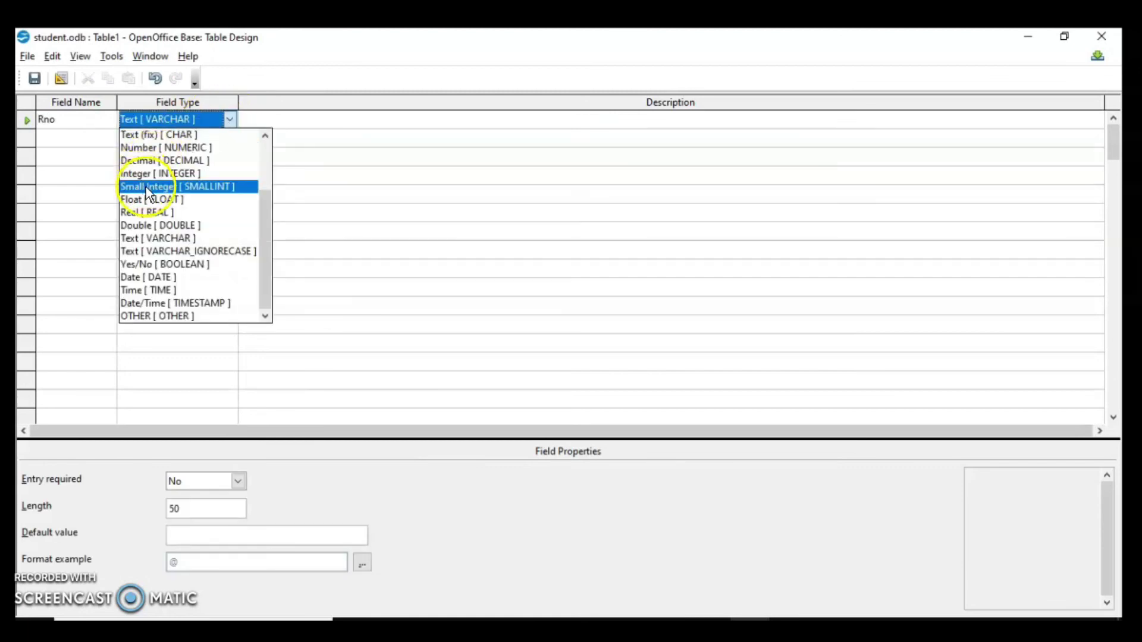
click(150, 147)
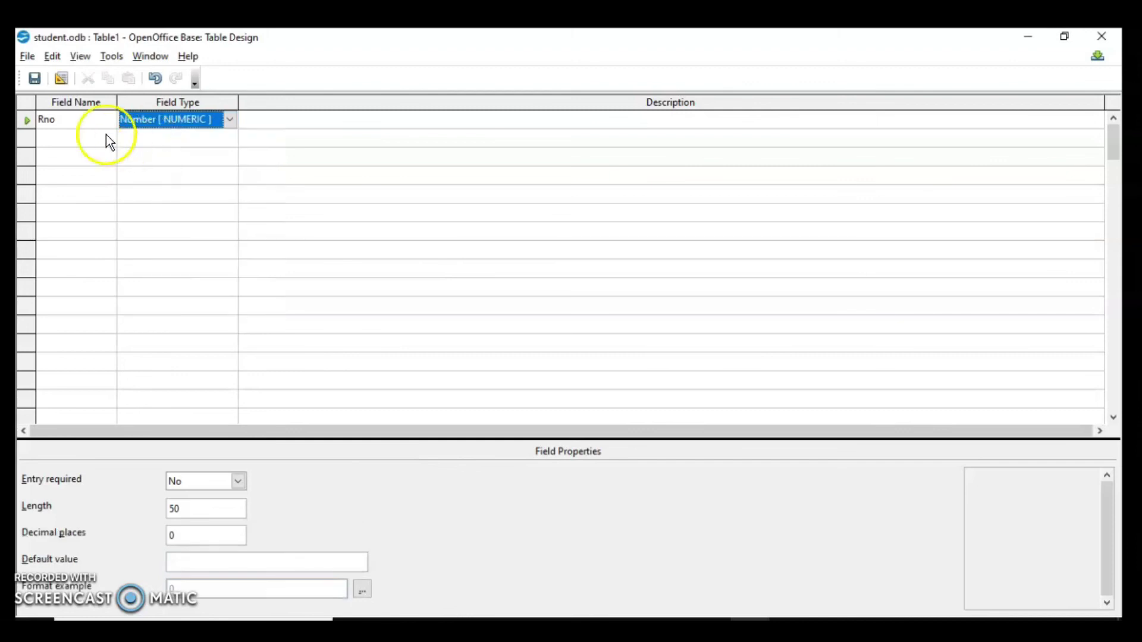
Add a second field called Name to the new table, keeping its type as Text [ VARCHAR ].
click(58, 140)
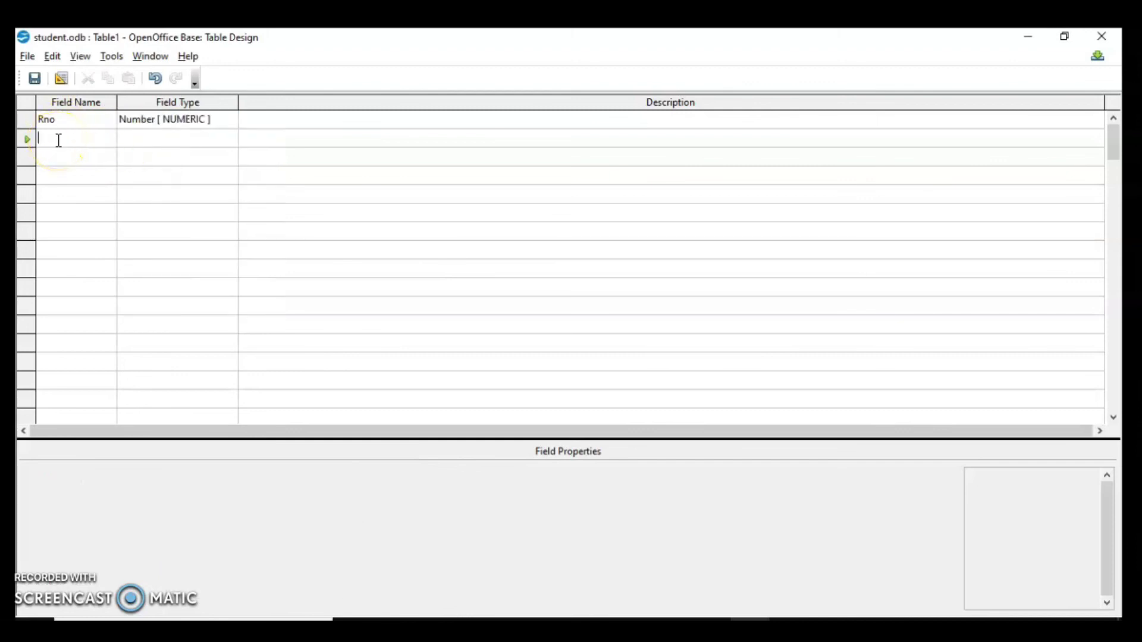
text(Nmae)
key(BackSpace)
key(BackSpace)
key(BackSpace)
text(ame)
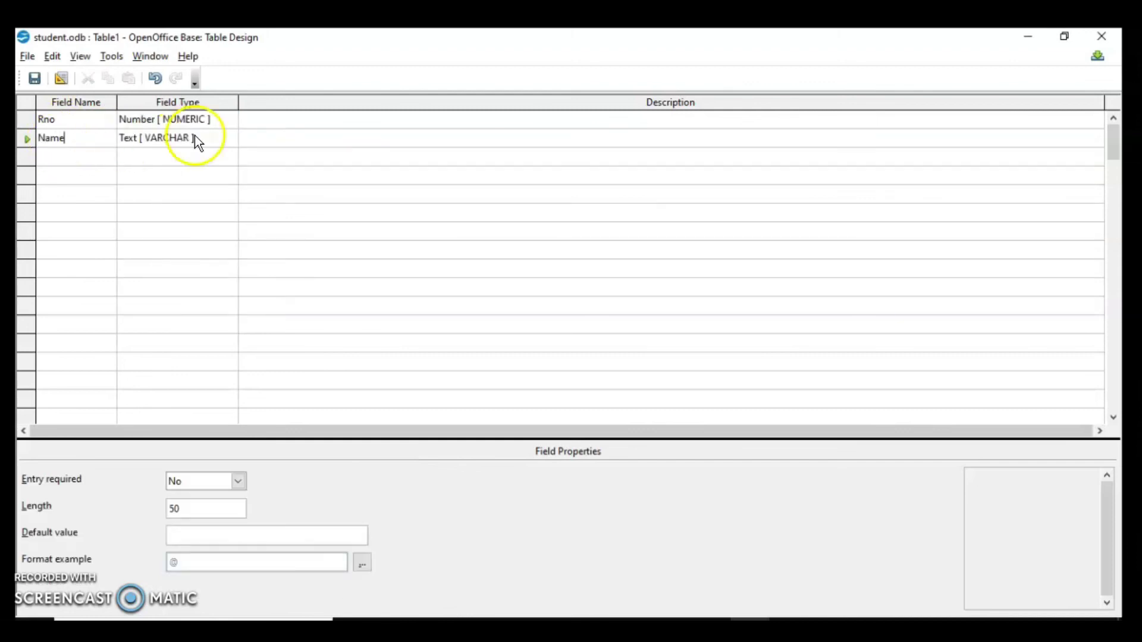
click(195, 136)
click(229, 140)
click(228, 140)
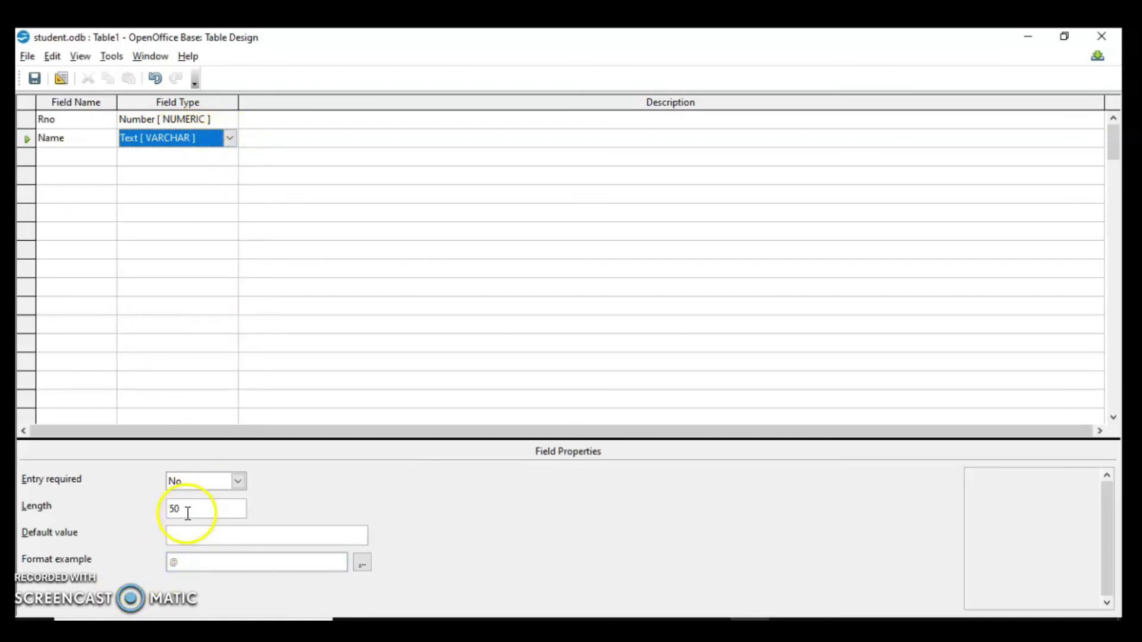
Set the Name field's length to 25 and make its entry required.
drag(188, 510, 150, 497)
text(25)
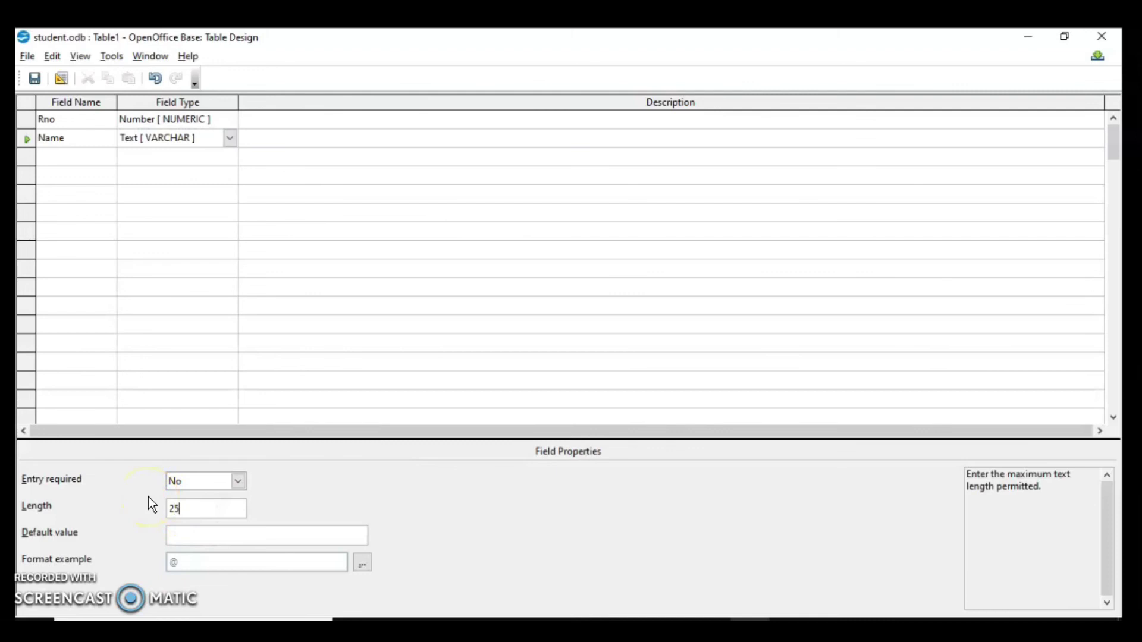
click(239, 481)
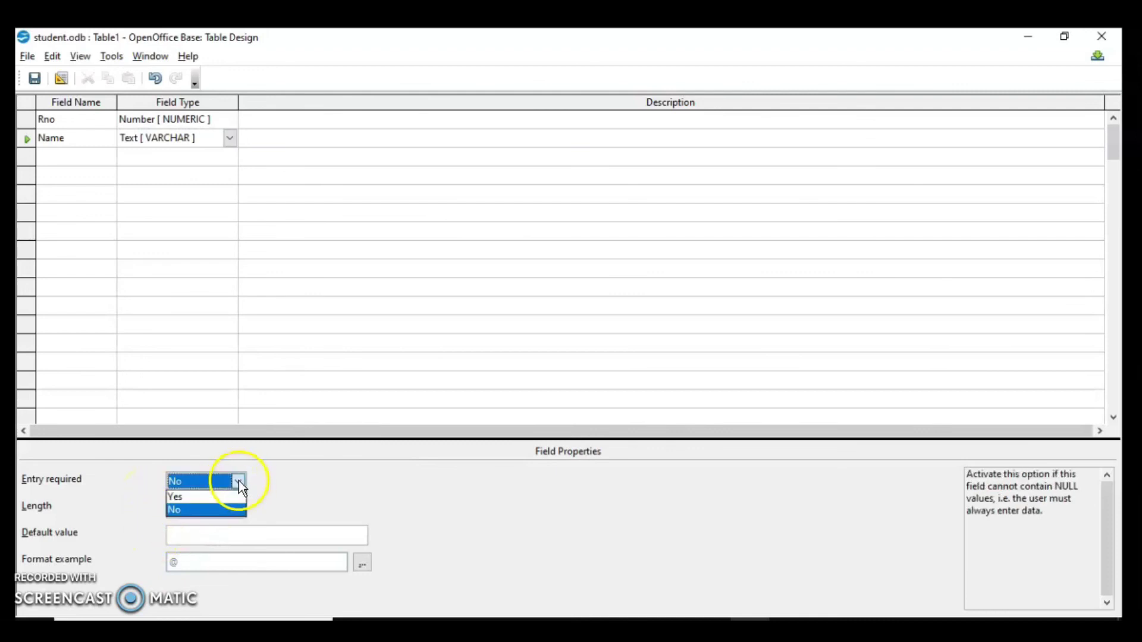
click(184, 497)
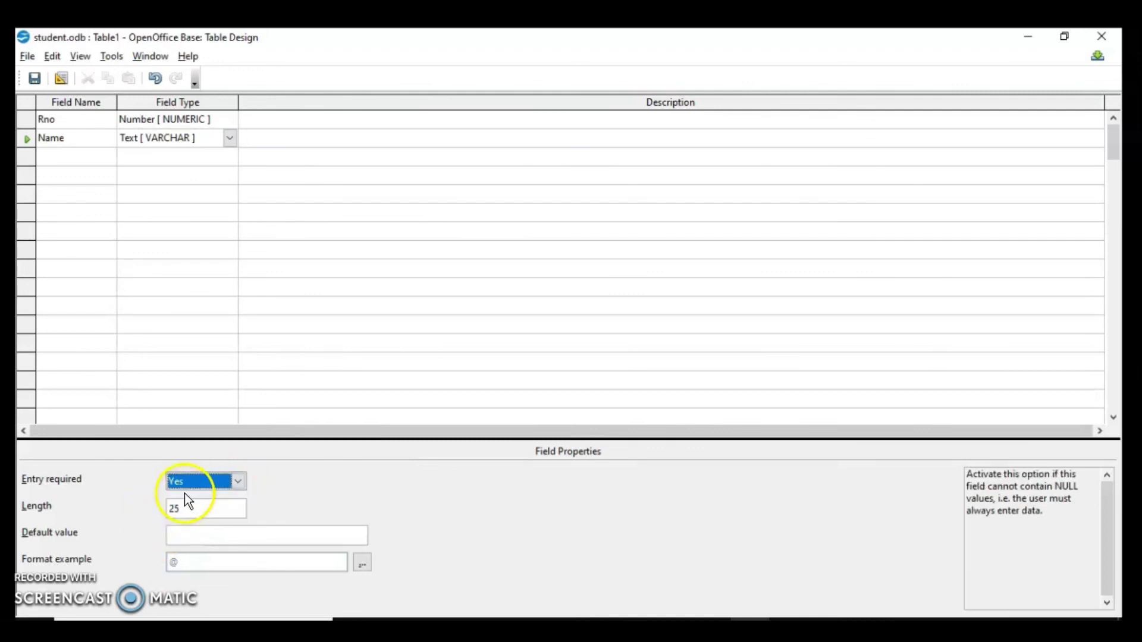
Add a third field called Dob with the type Date [ DATE ].
click(63, 156)
text(Dob)
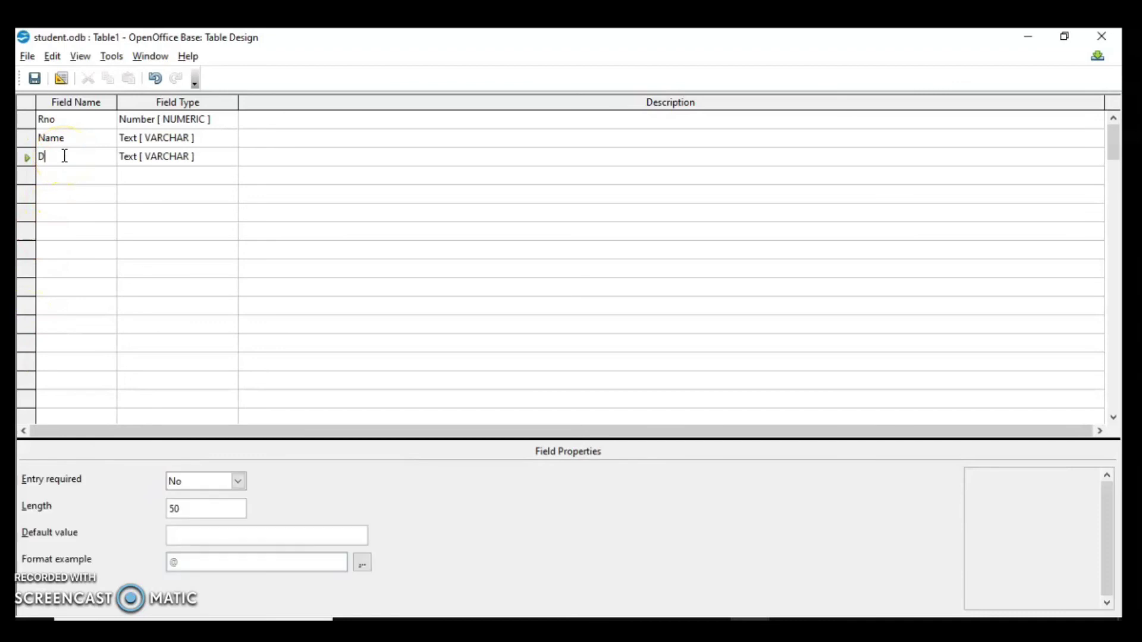
click(208, 157)
click(229, 157)
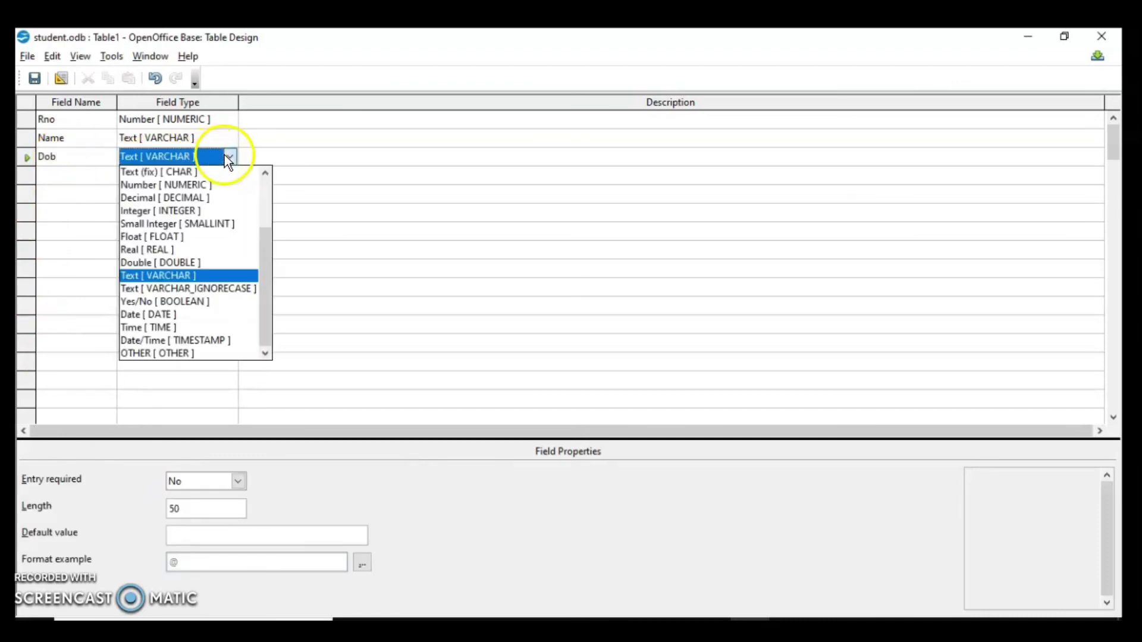
click(156, 314)
Add a fourth field called Fee with the type Float [ FLOAT ].
click(59, 175)
text(Fee)
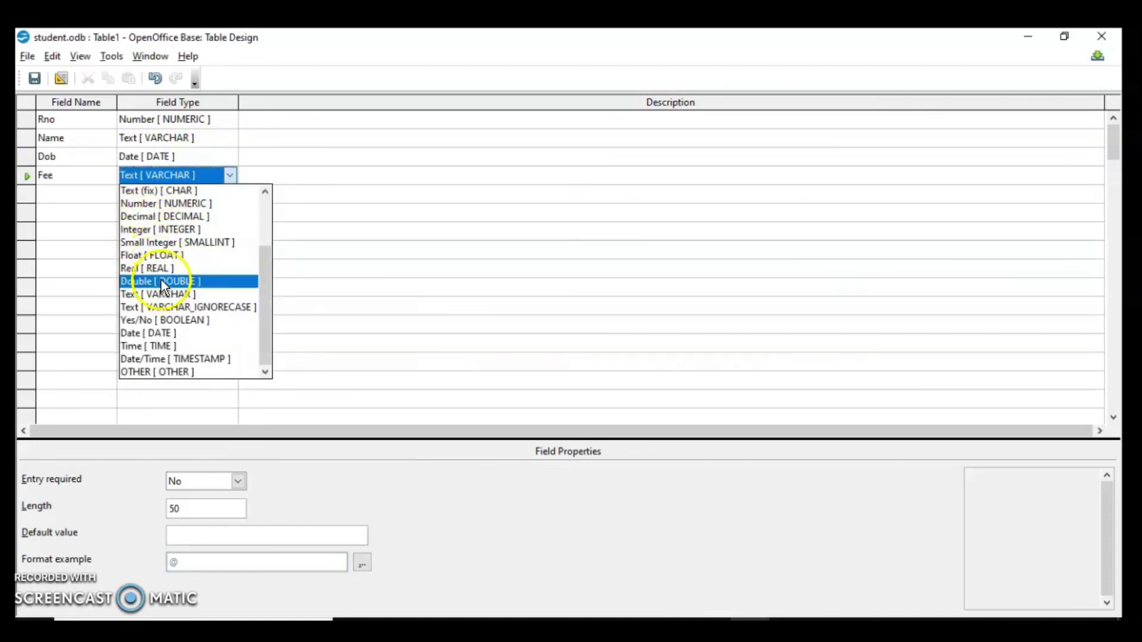
click(156, 259)
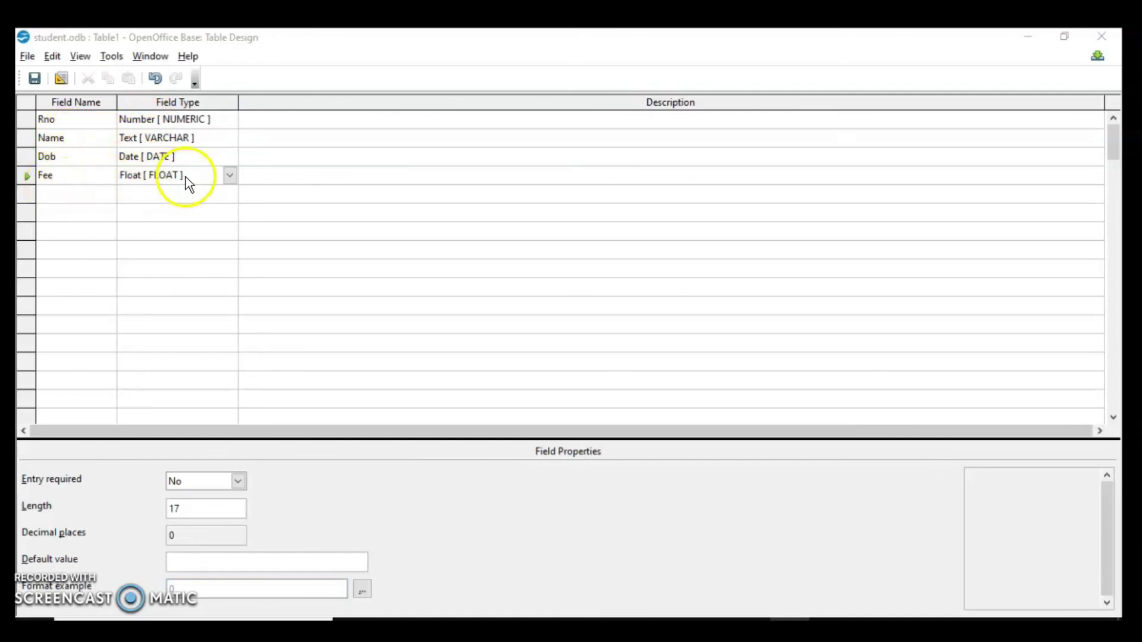
click(228, 176)
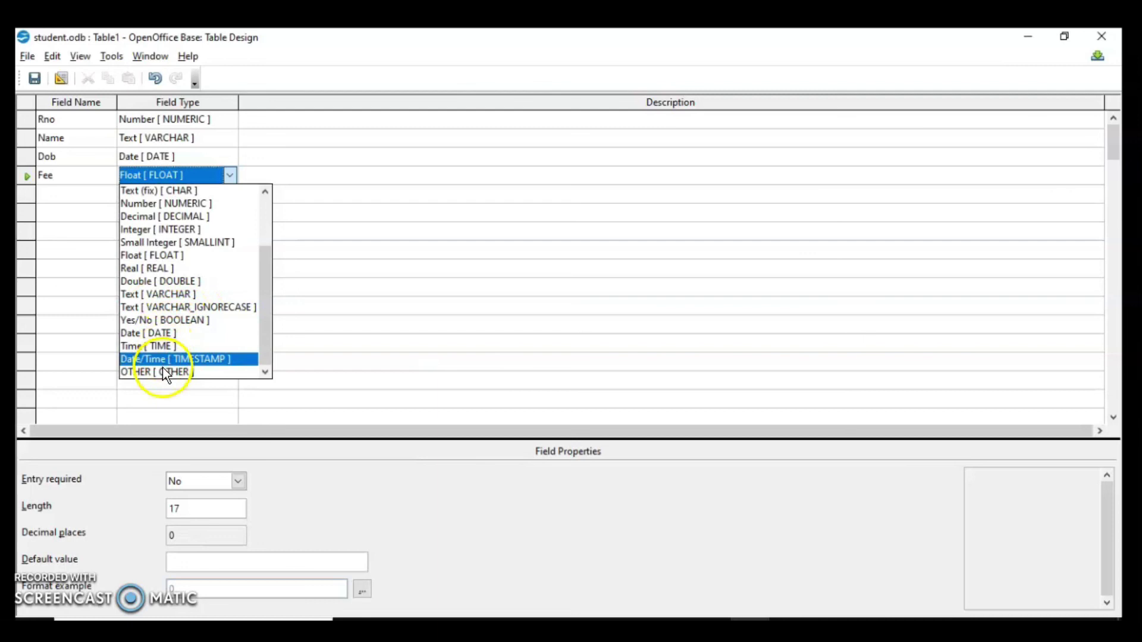
scroll(163, 368, up, 1)
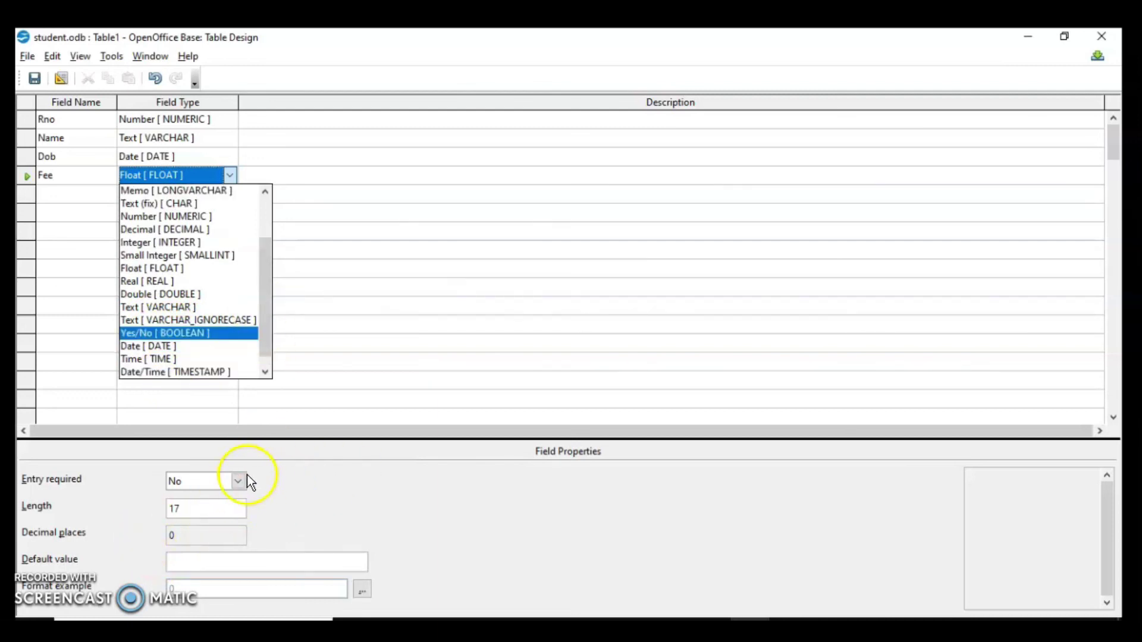
key(Down)
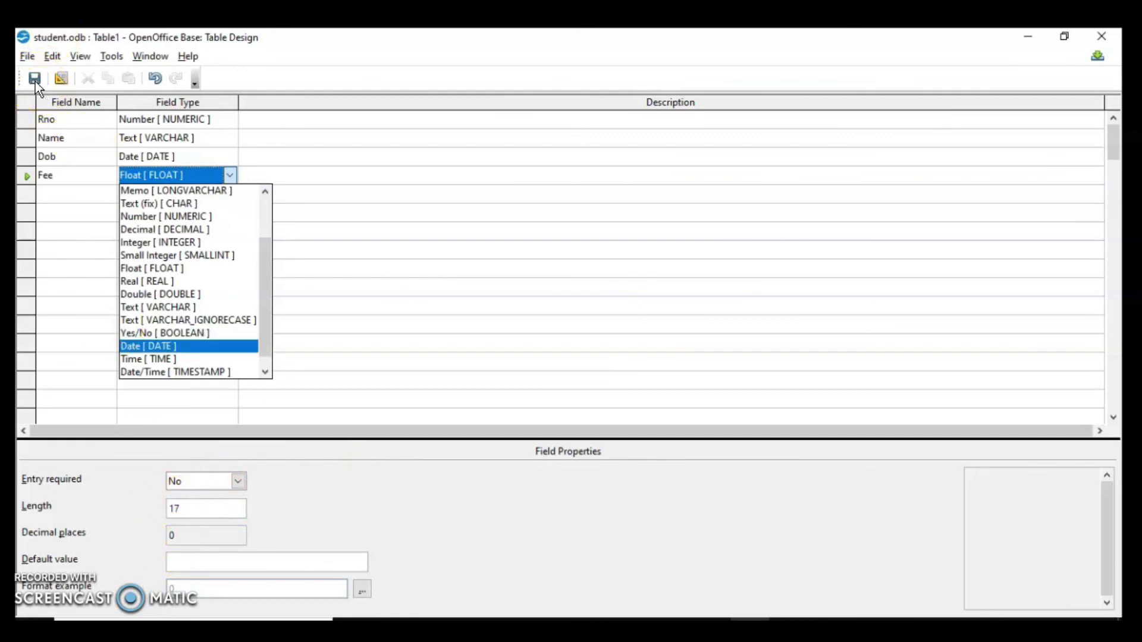
key(Escape)
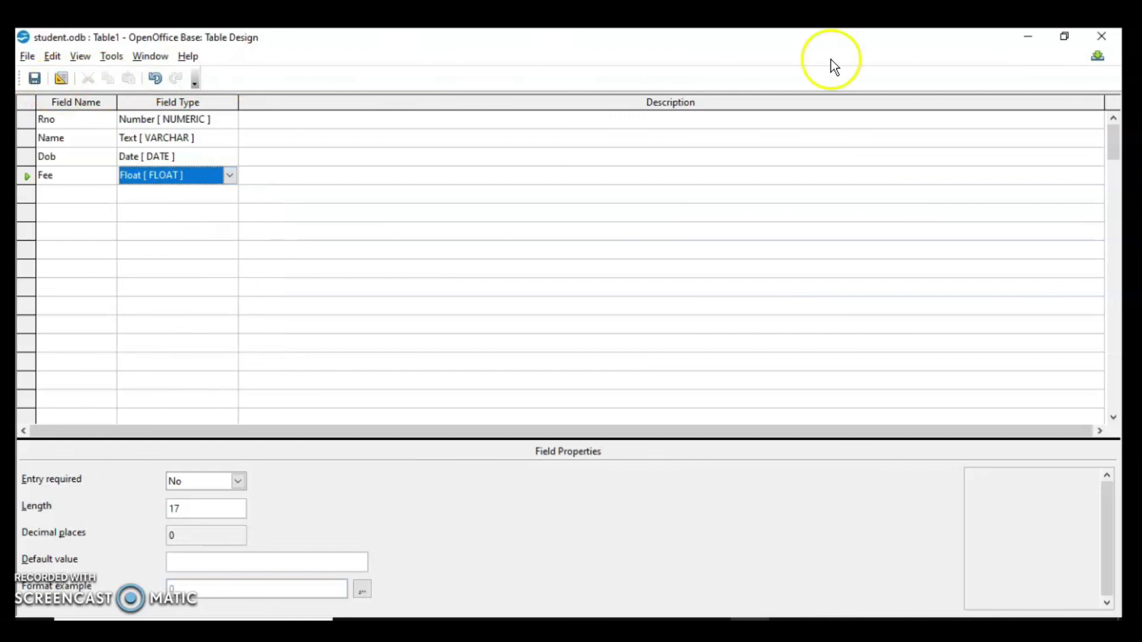
Close the table design, saving the table as Student and having a primary key created for it.
click(1101, 36)
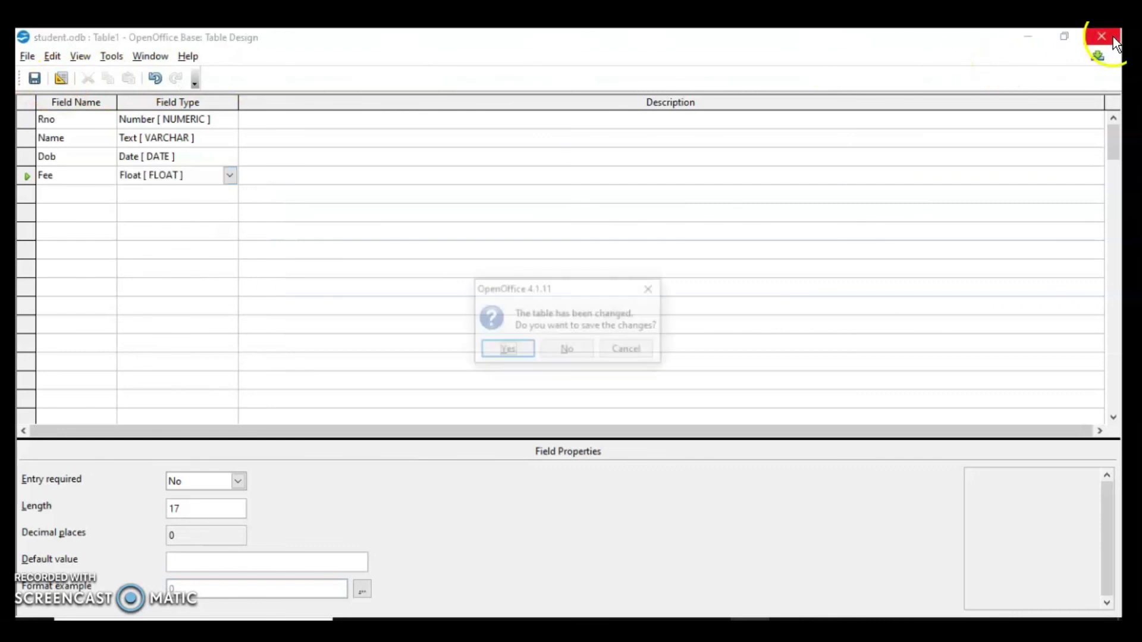
click(507, 351)
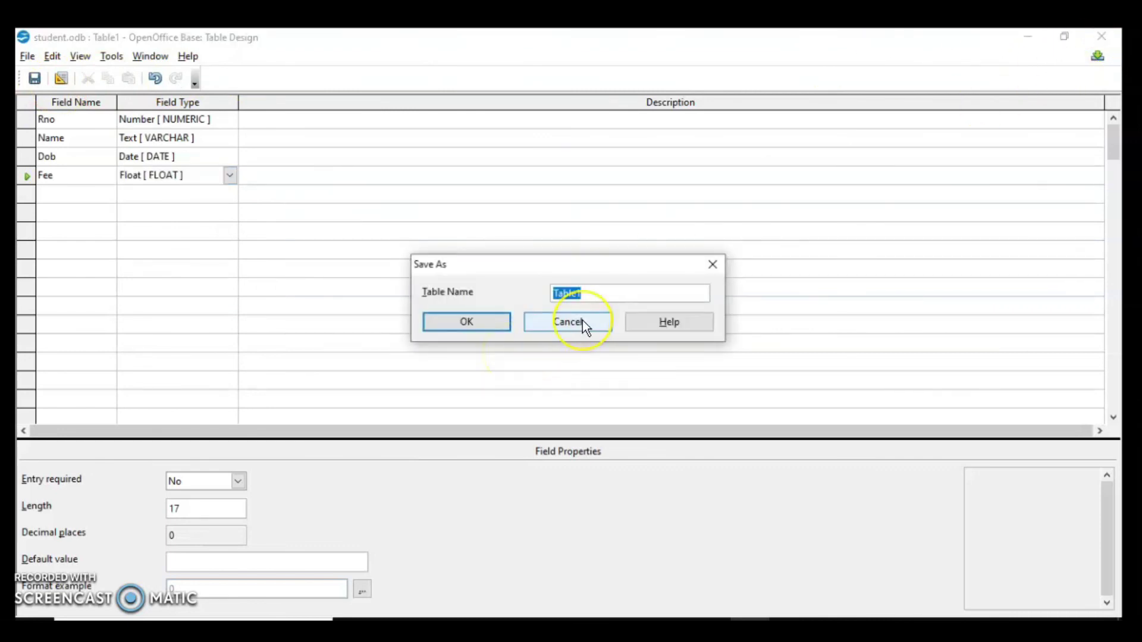
text(Student)
click(488, 321)
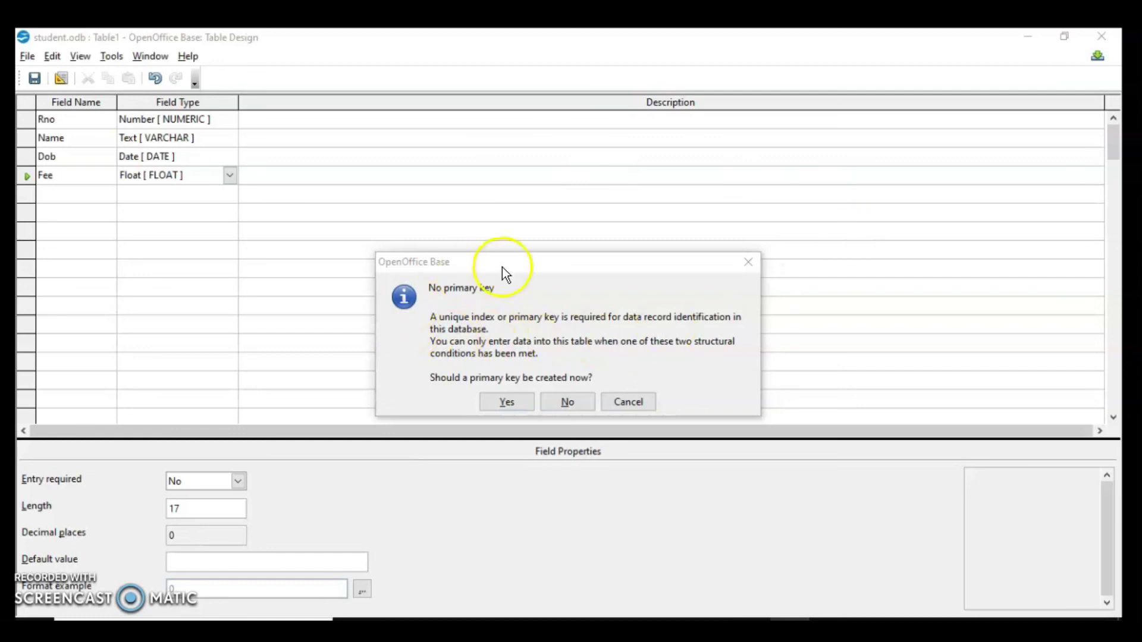
key(Return)
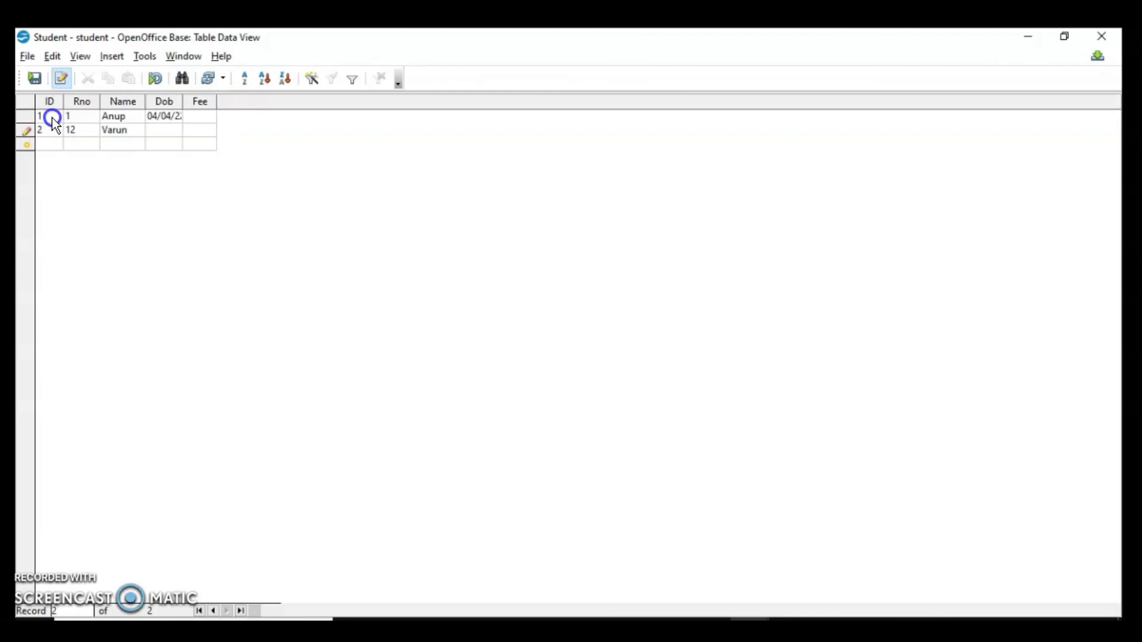
Enter the date of birth in the second record of the Student table, save the record and close the table.
text(01/04/2.)
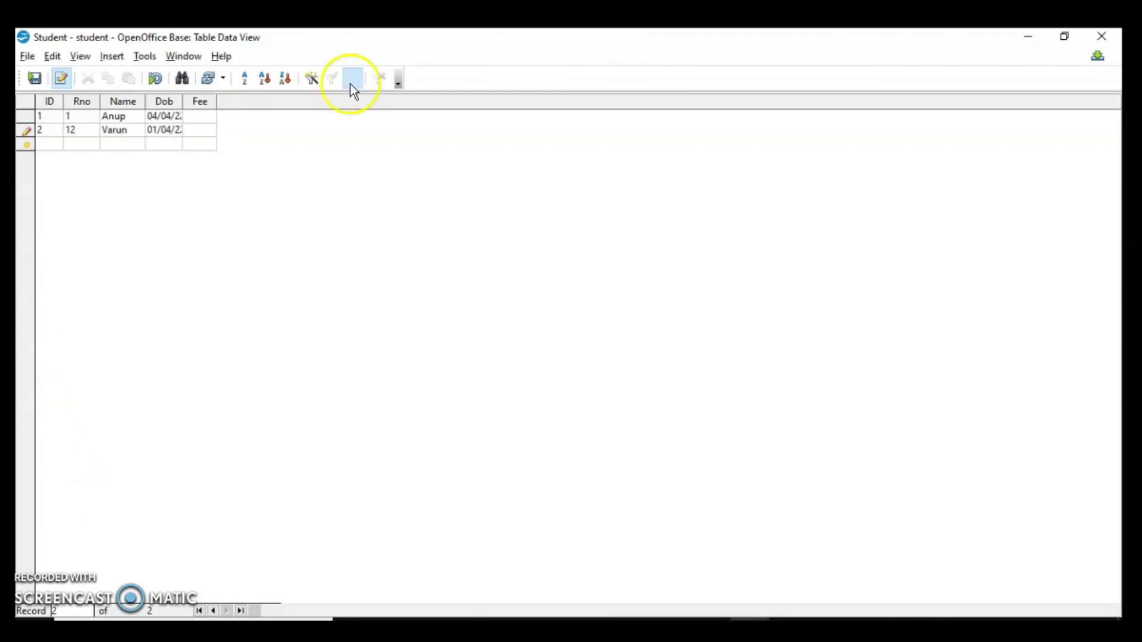
click(35, 78)
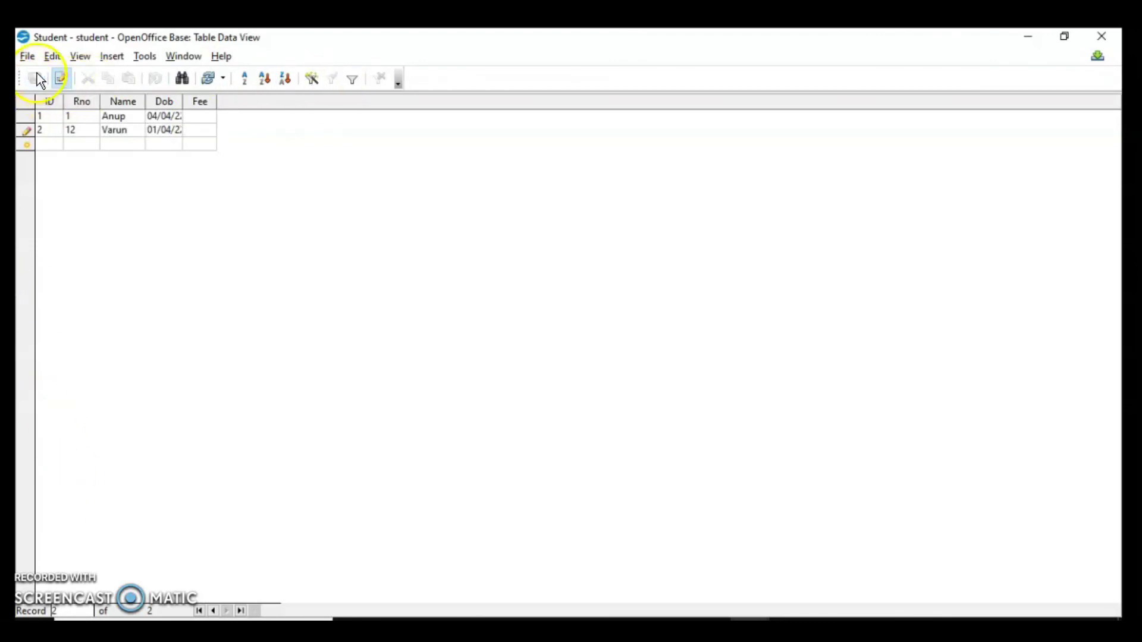
click(1106, 34)
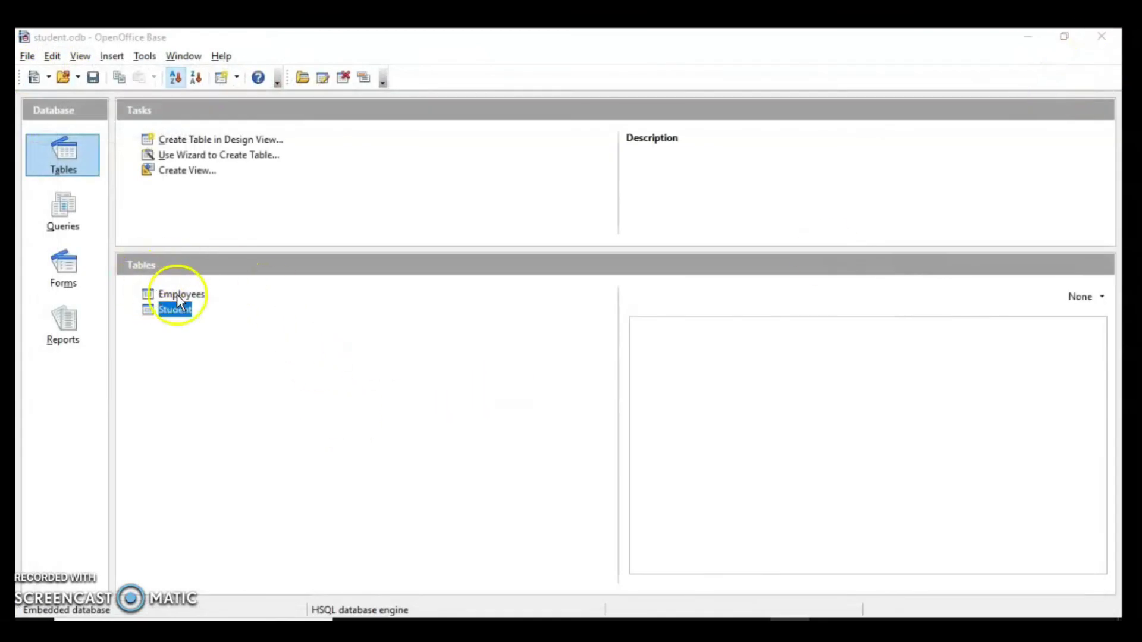